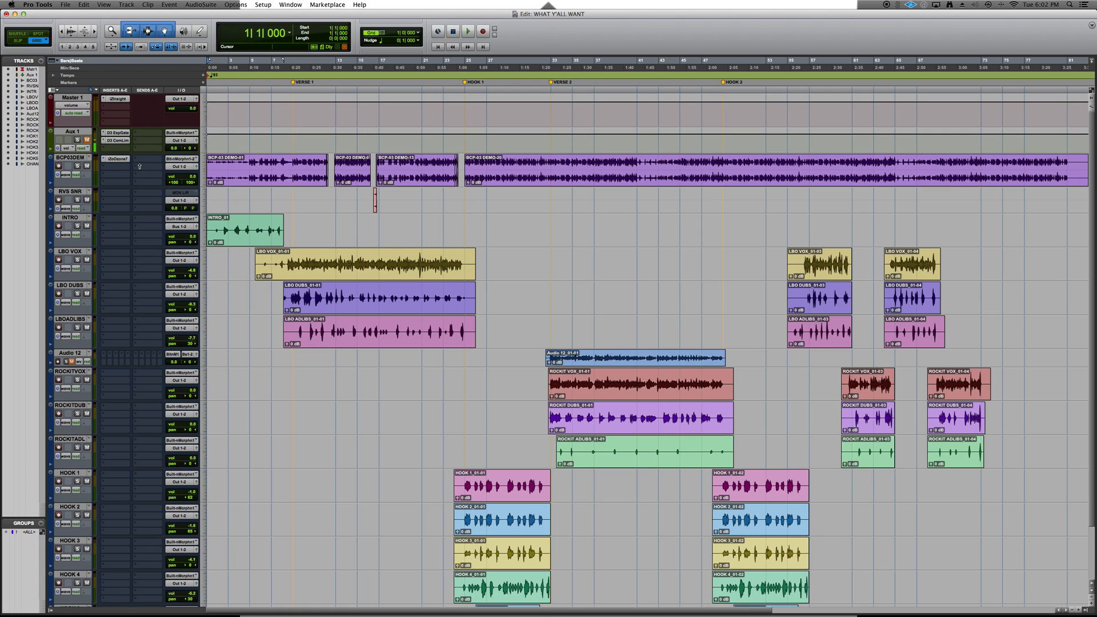
Step: Create five new stereo Aux Input tracks directly below the BCP03DEM track
{"action": "left_click", "coordinate": [76, 157]}
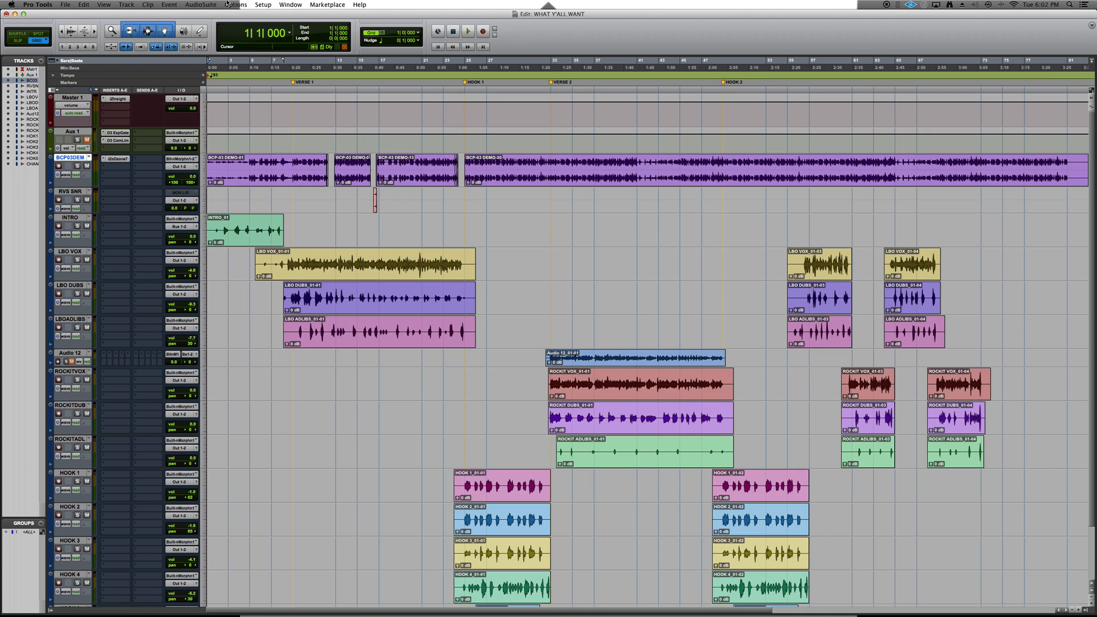
{"action": "left_click", "coordinate": [127, 5]}
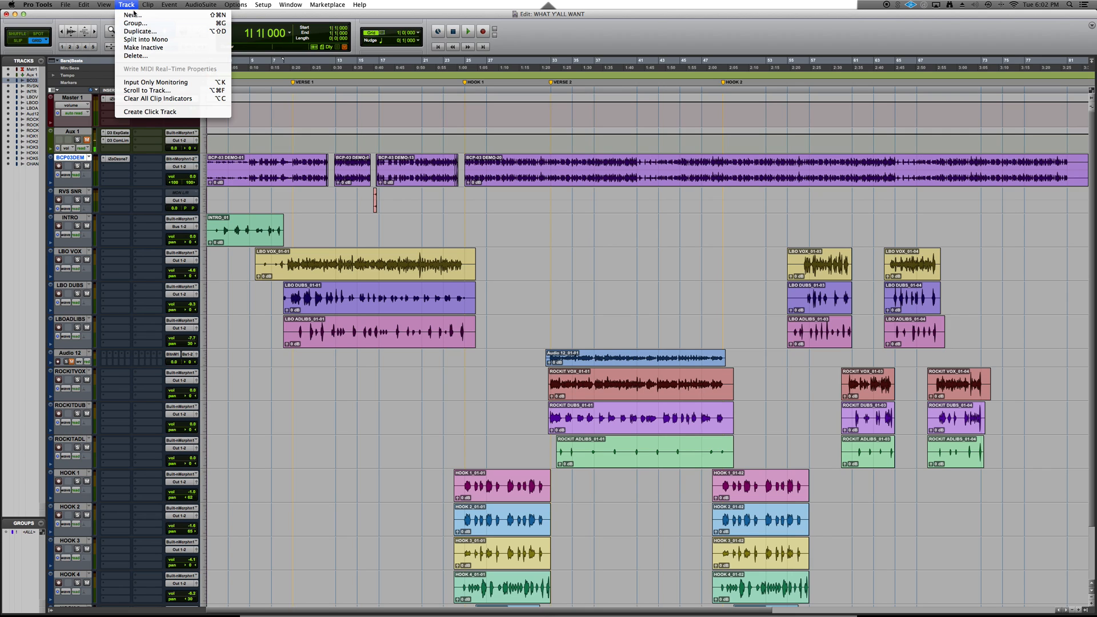
{"action": "left_click", "coordinate": [133, 14]}
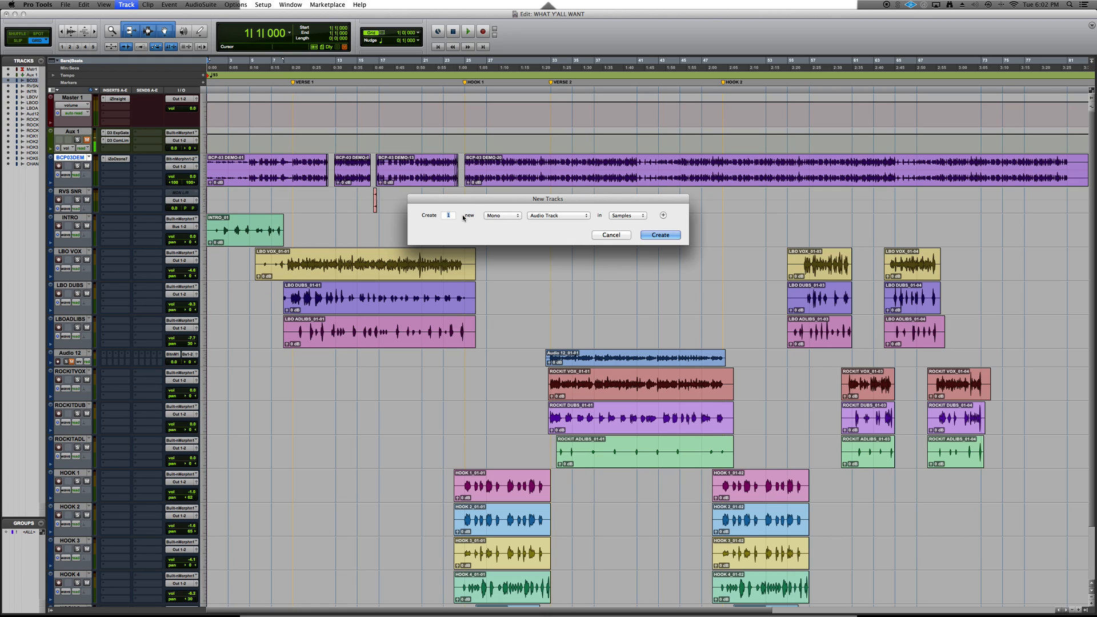
{"action": "type", "text": "5"}
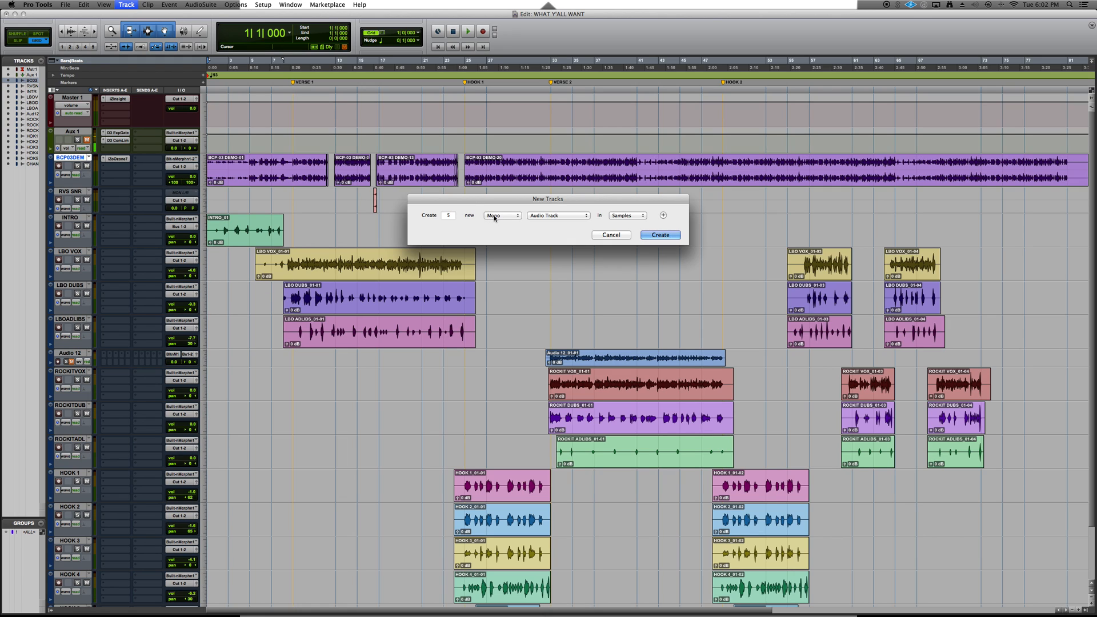
{"action": "left_click", "coordinate": [498, 215]}
{"action": "left_click", "coordinate": [503, 221]}
{"action": "left_click", "coordinate": [553, 215]}
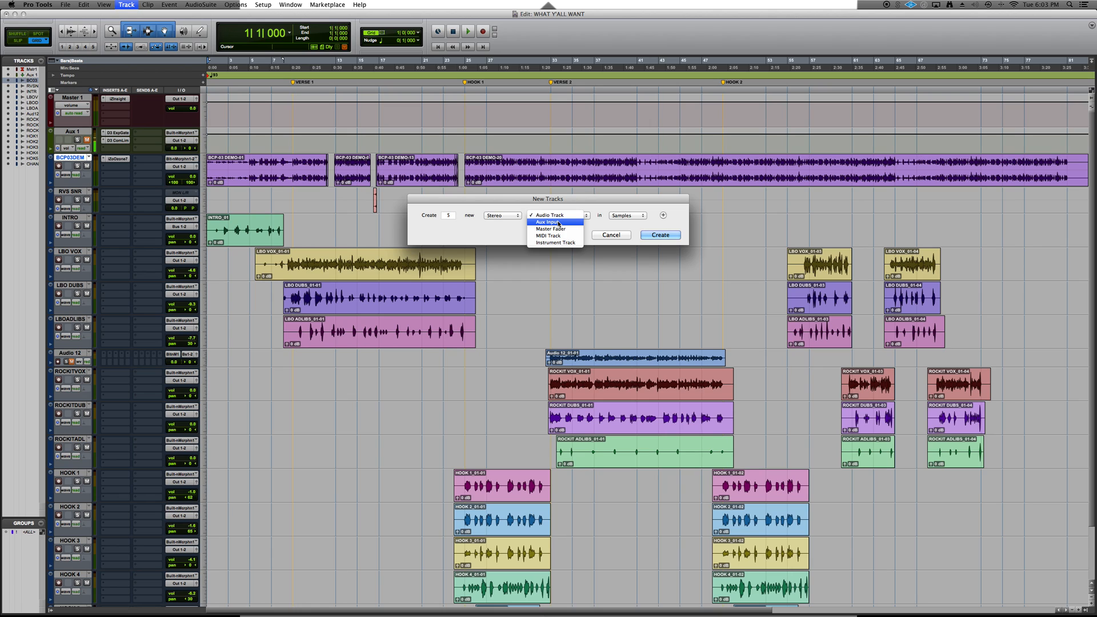
{"action": "left_click", "coordinate": [558, 222]}
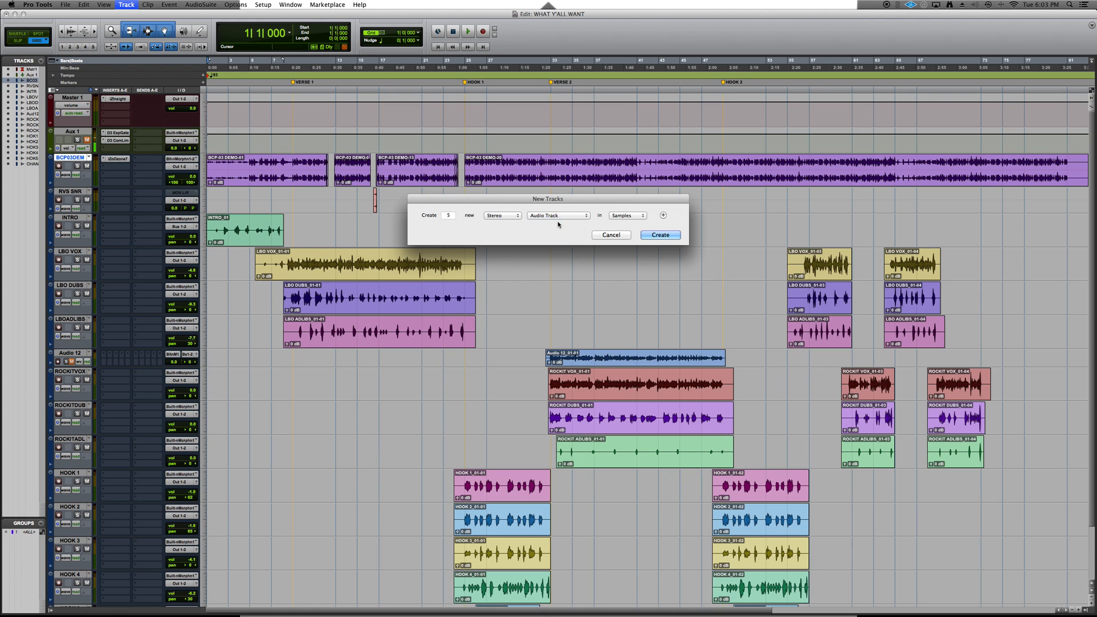
{"action": "left_click", "coordinate": [665, 234]}
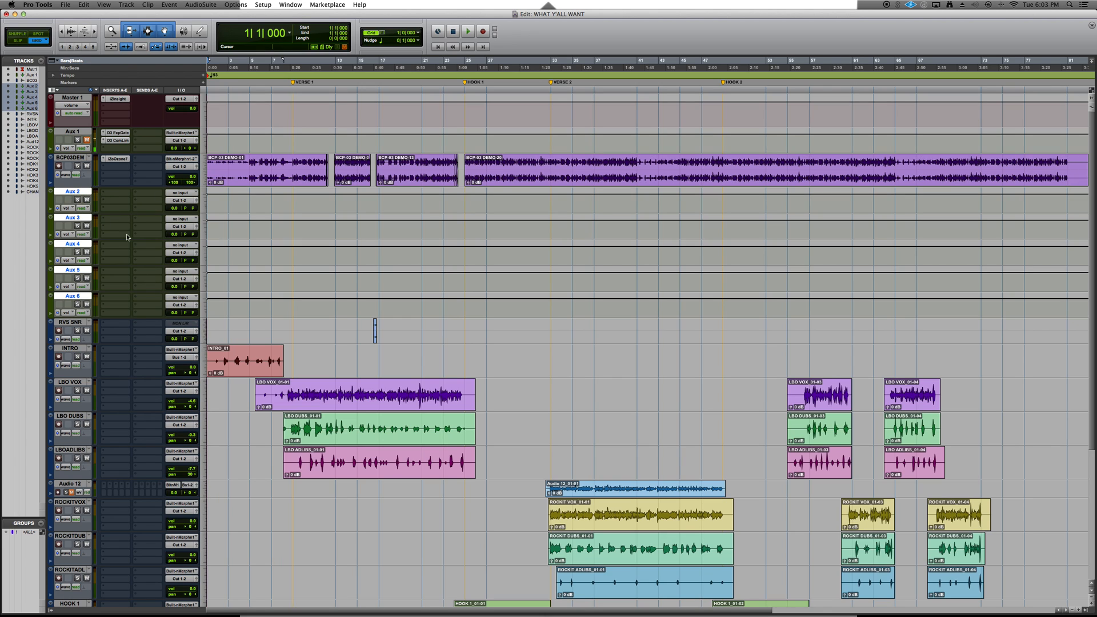
Step: Rename the tracks Aux 2, Aux 3 and Aux 4 as VOX BUS, DUBS BUS and AD LIB BUS
{"action": "double_click", "coordinate": [71, 191]}
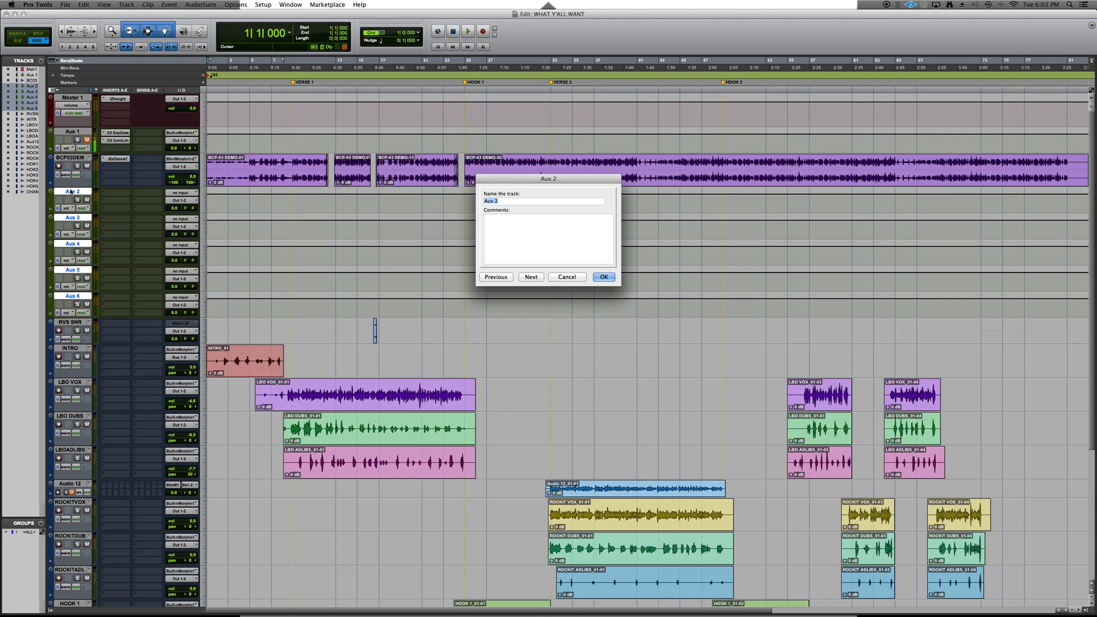
{"action": "type", "text": "VOX BUS"}
{"action": "key", "text": "Return"}
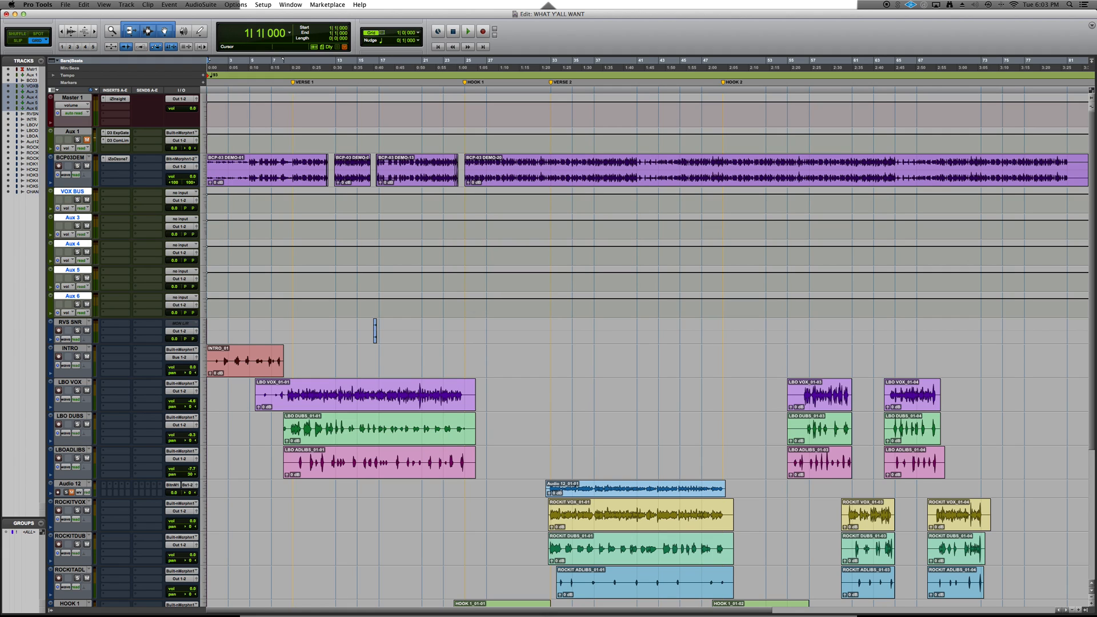
{"action": "double_click", "coordinate": [71, 218]}
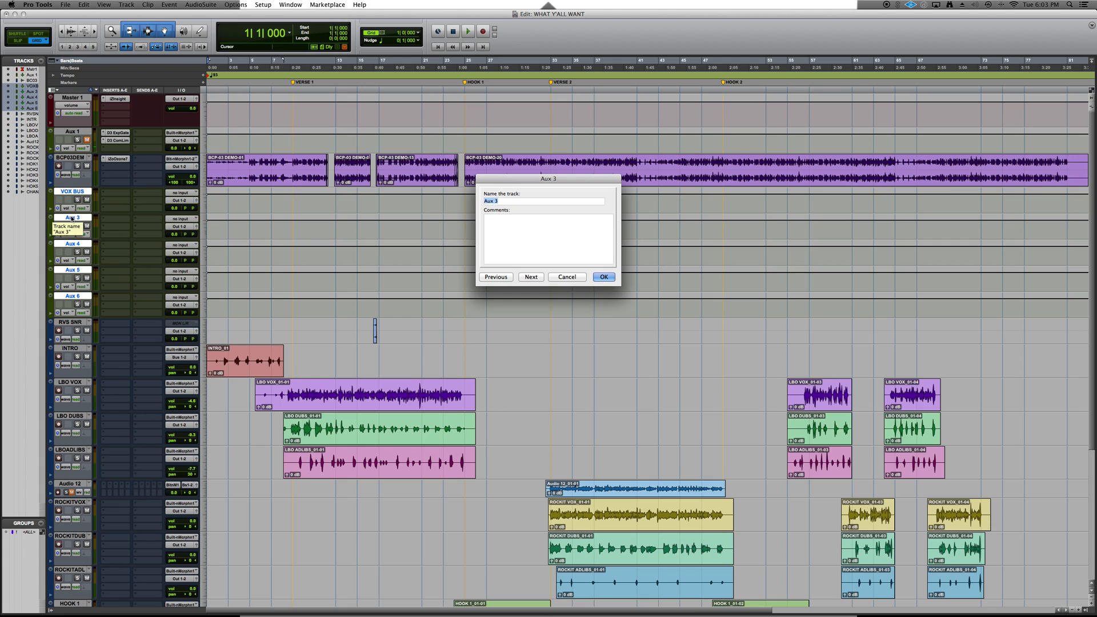
{"action": "type", "text": "DUBS B"}
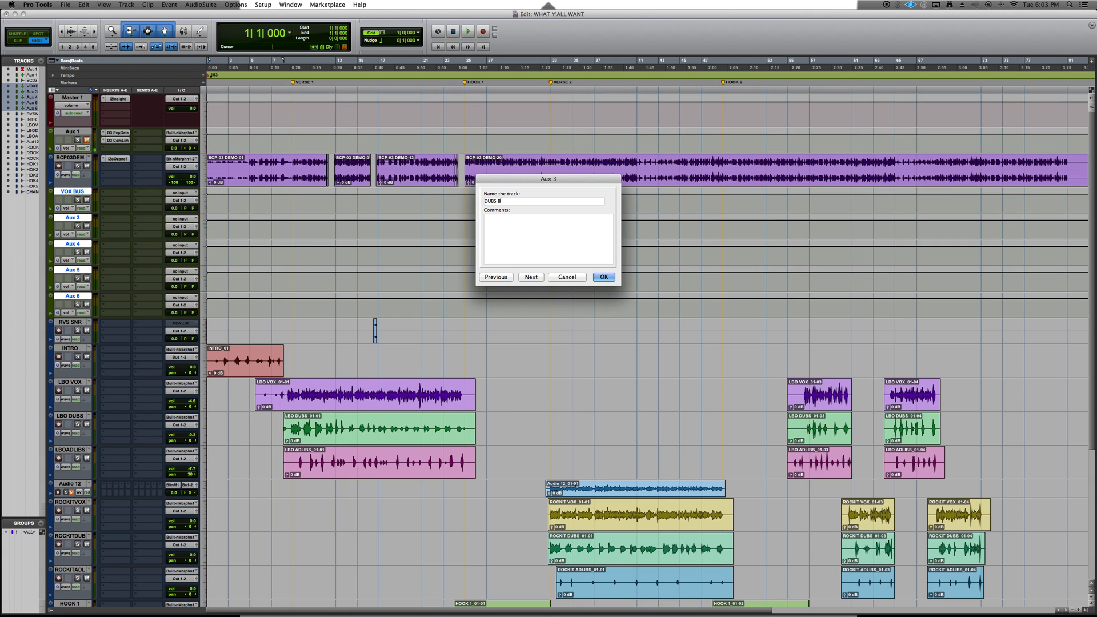
{"action": "type", "text": "US"}
{"action": "key", "text": "Return"}
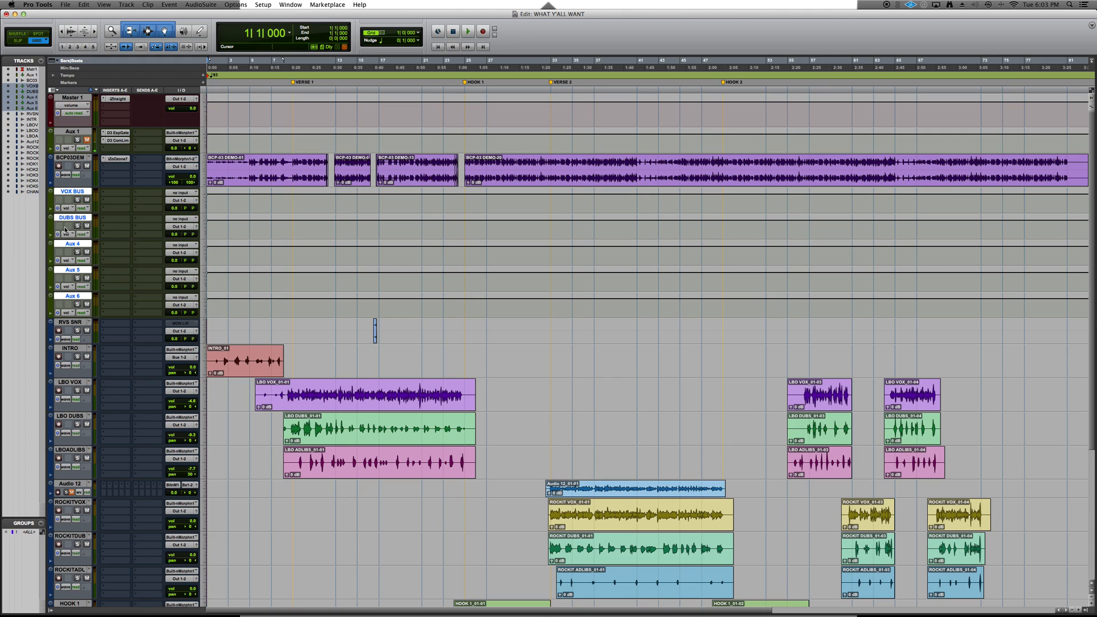
{"action": "double_click", "coordinate": [71, 244]}
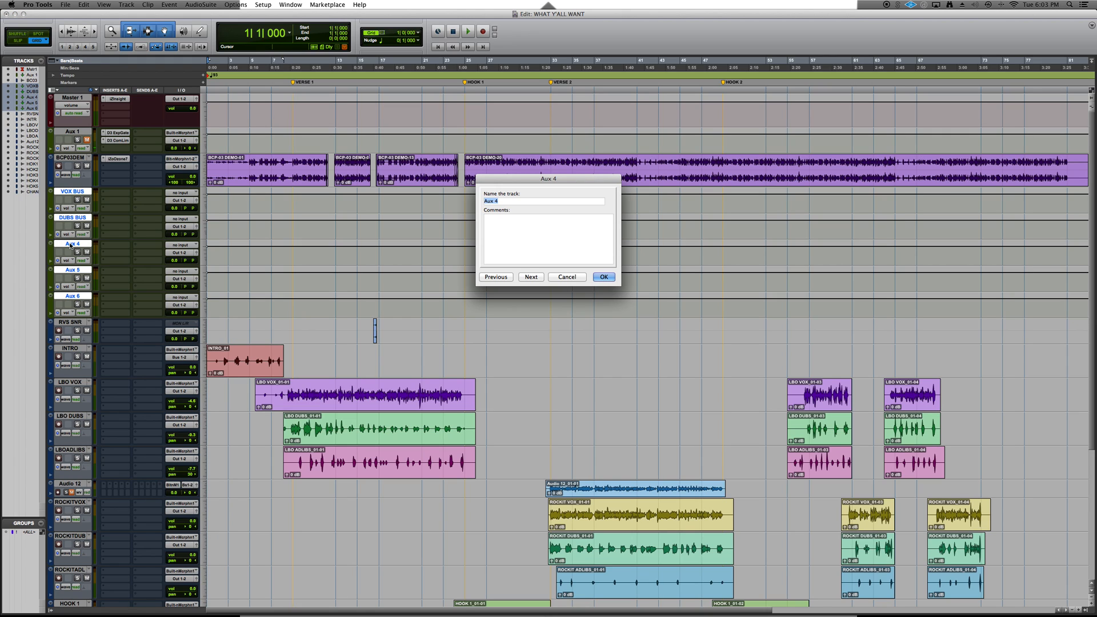
{"action": "type", "text": "AD LIB BUS"}
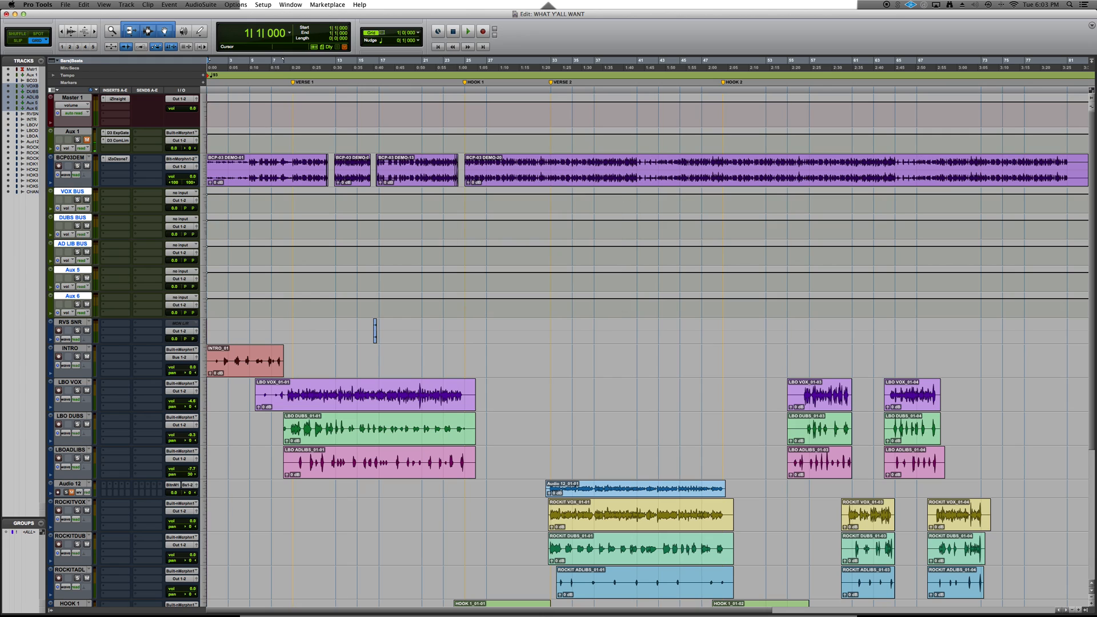
{"action": "key", "text": "Return"}
Step: Rename the Aux 5 track as RVB and the Aux 6 track as DLY
{"action": "double_click", "coordinate": [72, 271]}
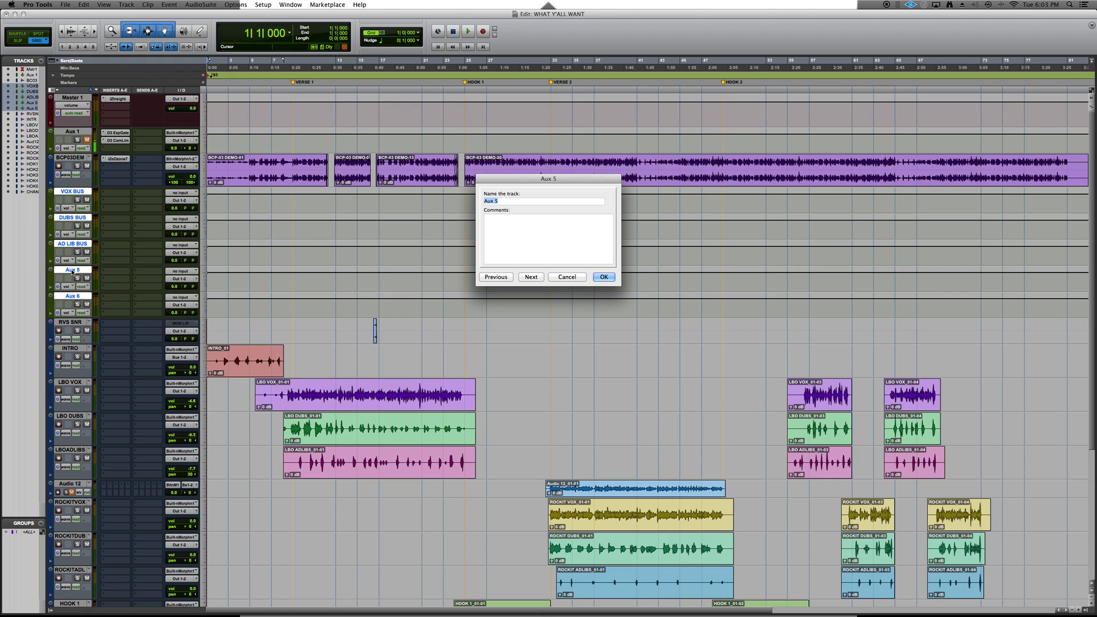
{"action": "type", "text": "RVB"}
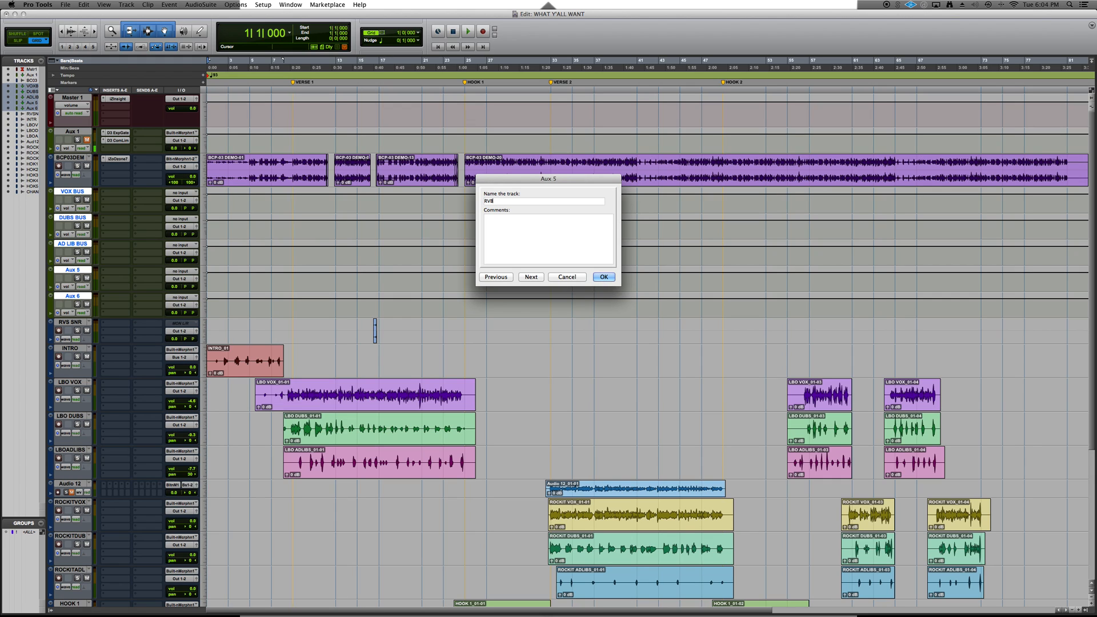
{"action": "key", "text": "Return"}
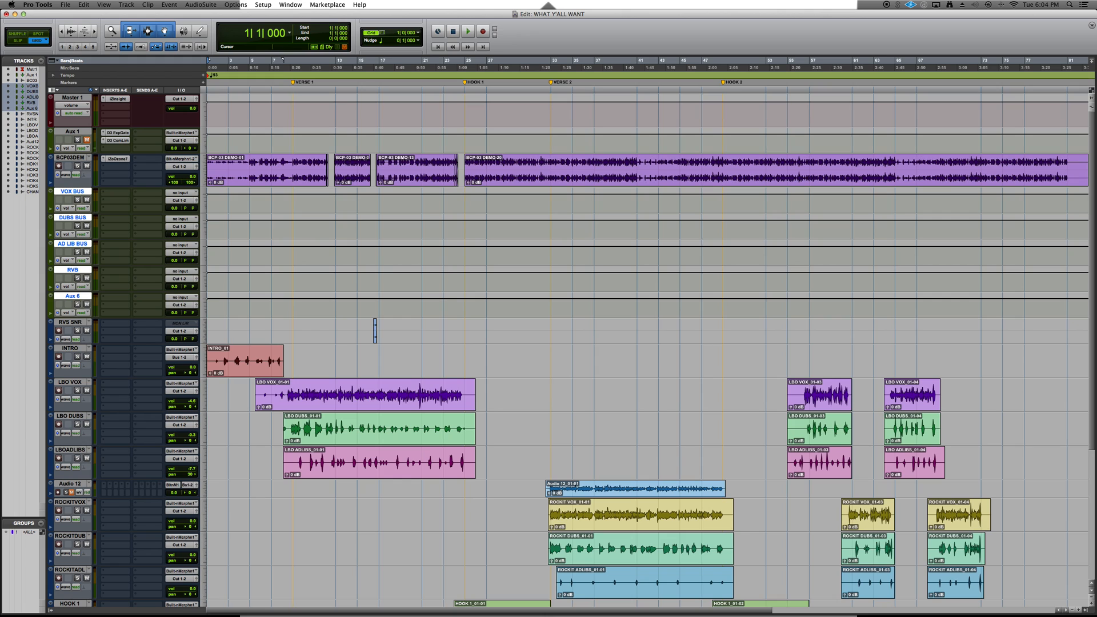
{"action": "double_click", "coordinate": [70, 296]}
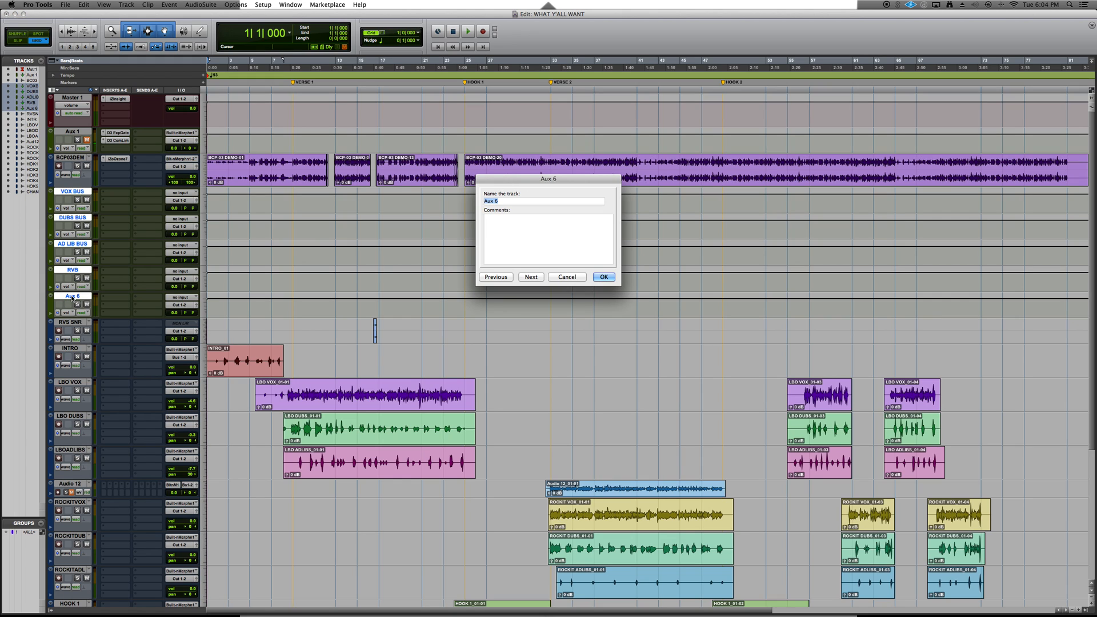
{"action": "type", "text": "DLY"}
{"action": "key", "text": "Return"}
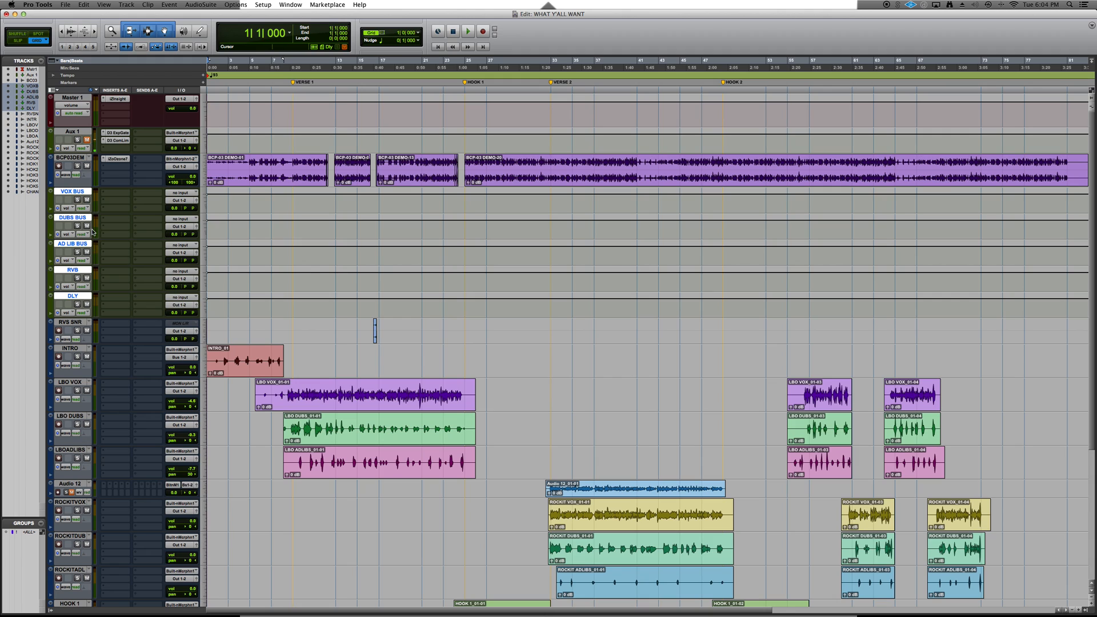
Step: Set the inputs of VOX BUS, DUBS BUS and AD LIB BUS to stereo Bus 1-2, Bus 3-4 and Bus 9-10 respectively
{"action": "left_click", "coordinate": [184, 195]}
{"action": "mouse_move", "coordinate": [193, 207]}
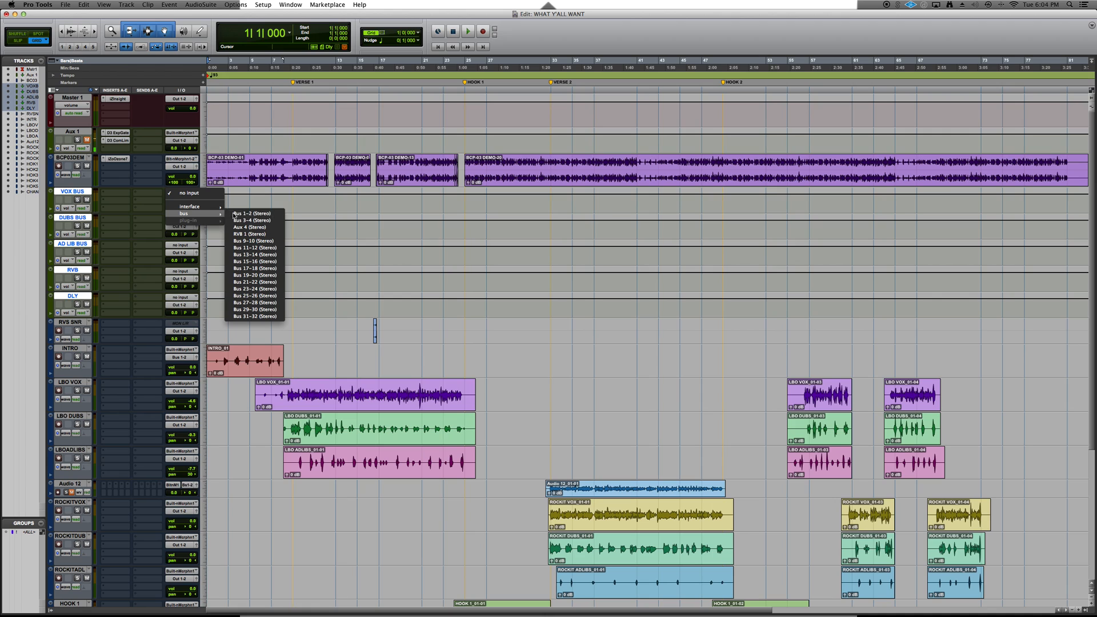
{"action": "left_click", "coordinate": [234, 214]}
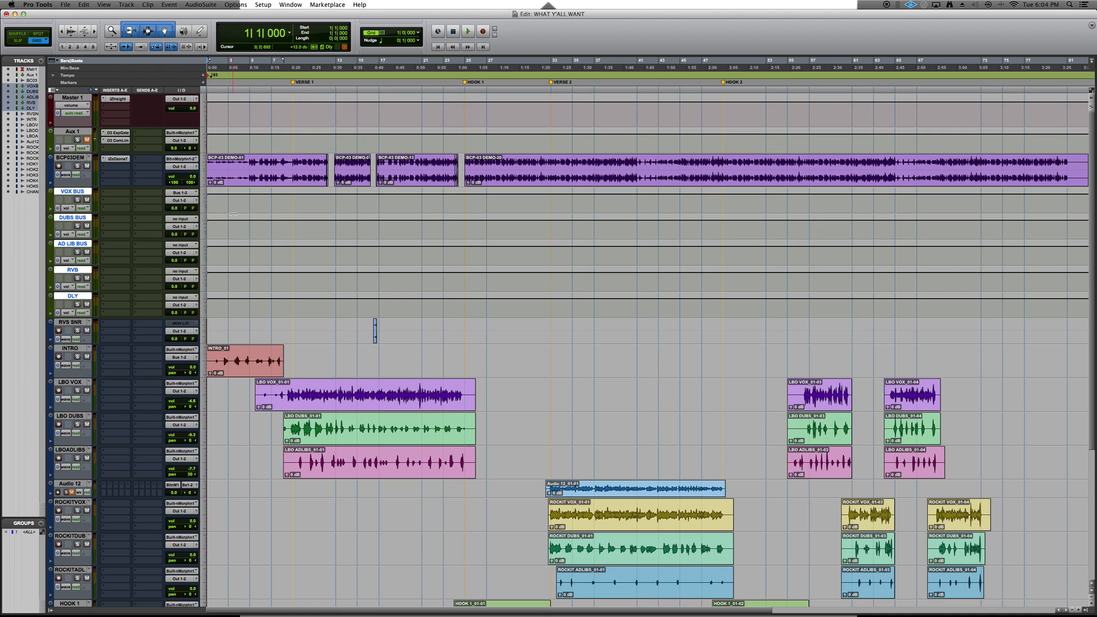
{"action": "left_click", "coordinate": [180, 219]}
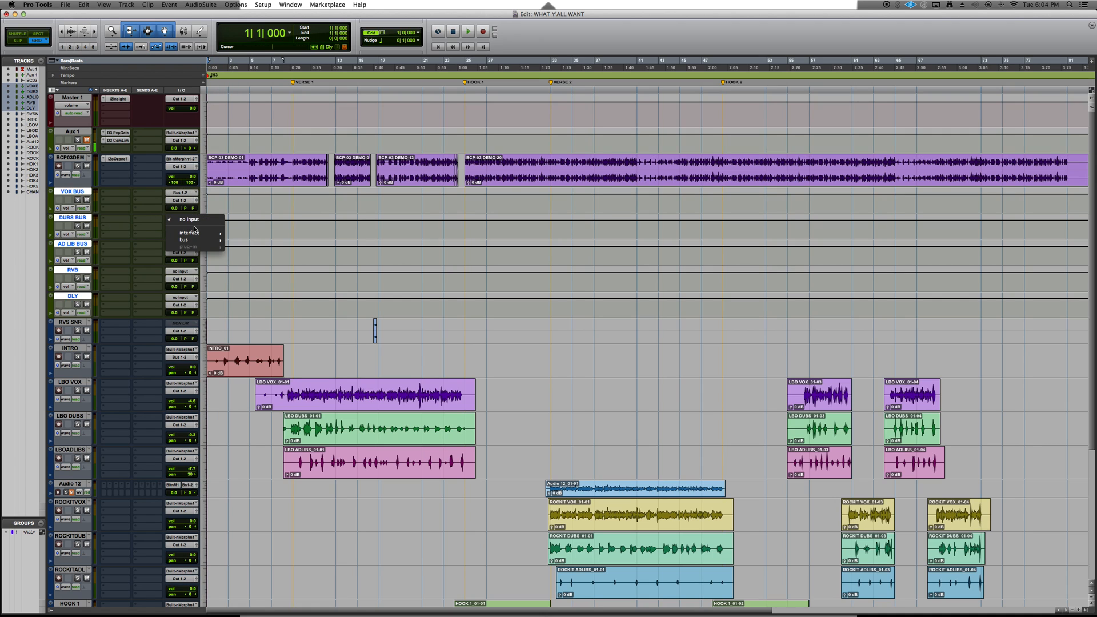
{"action": "mouse_move", "coordinate": [194, 241]}
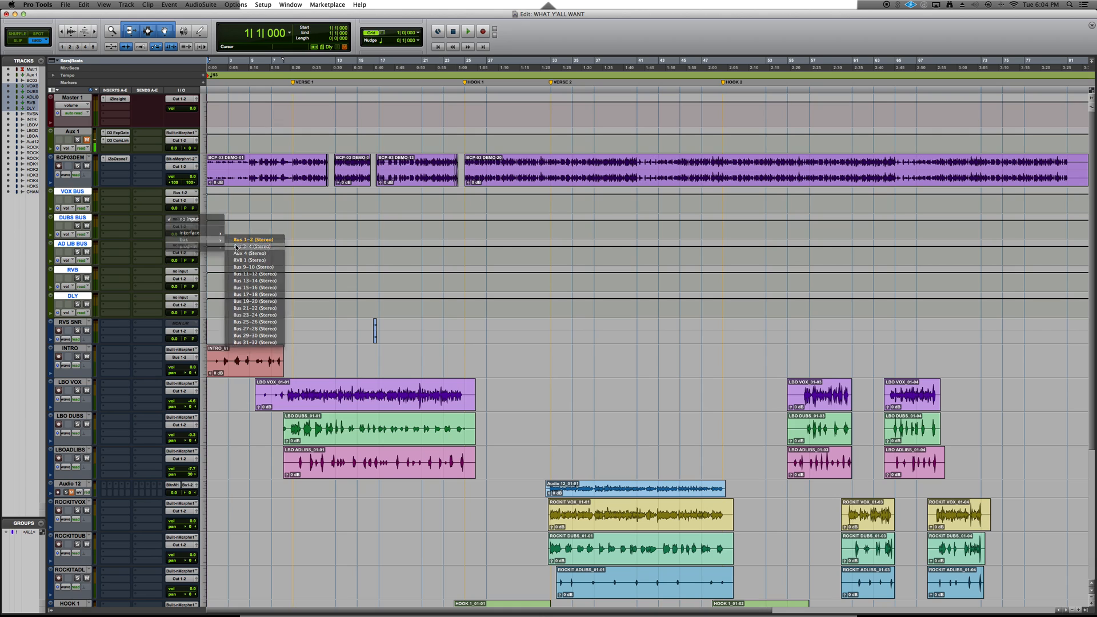
{"action": "left_click", "coordinate": [233, 246]}
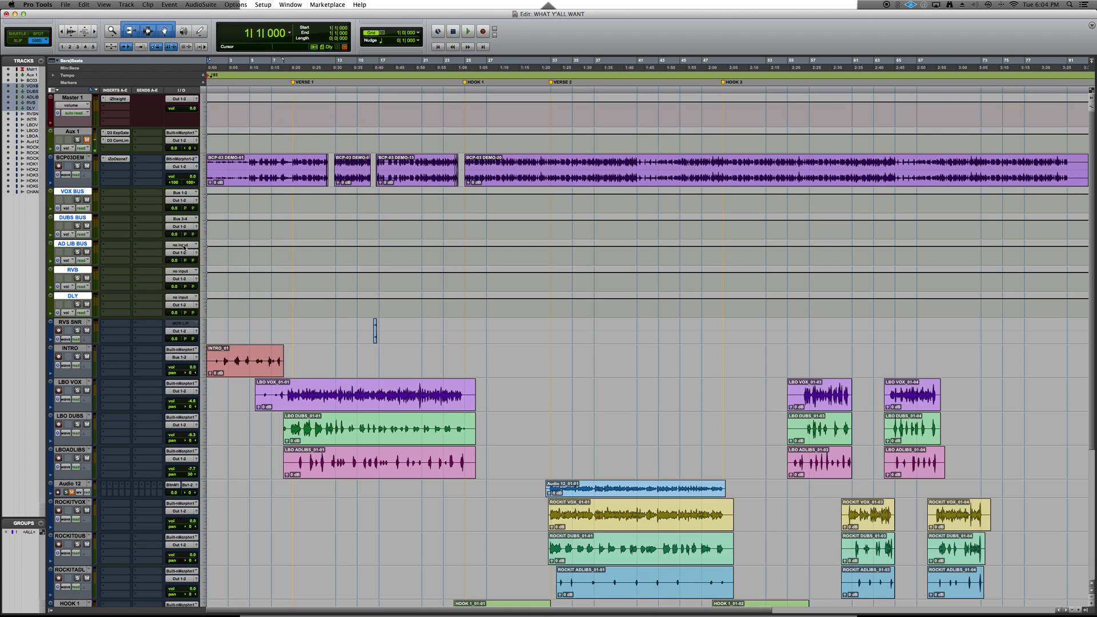
{"action": "left_click", "coordinate": [182, 245]}
{"action": "mouse_move", "coordinate": [198, 266]}
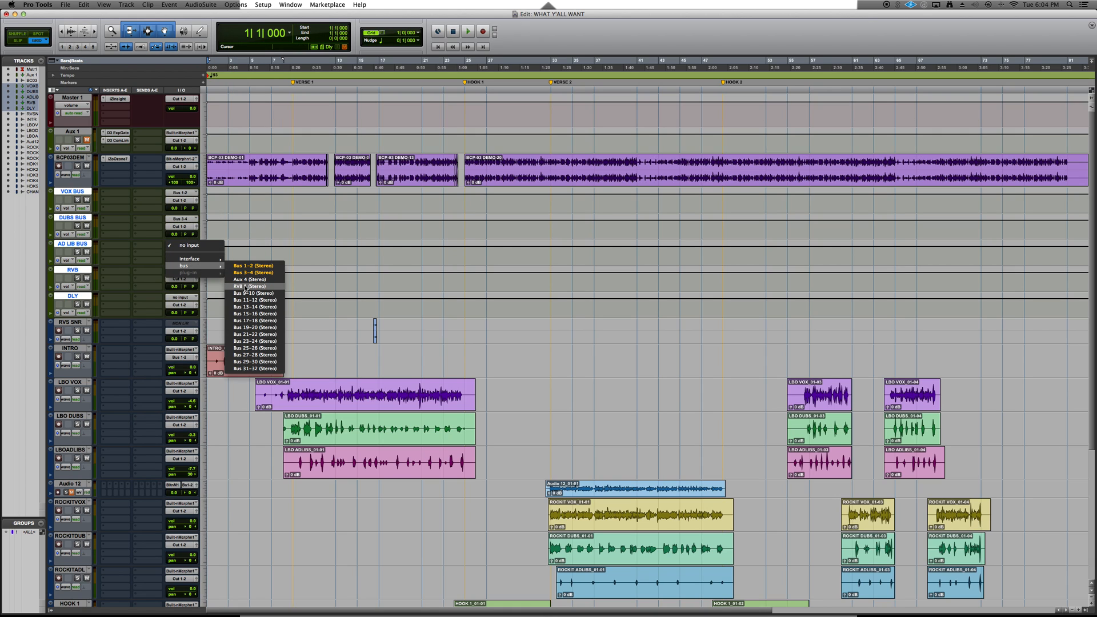
{"action": "left_click", "coordinate": [247, 293]}
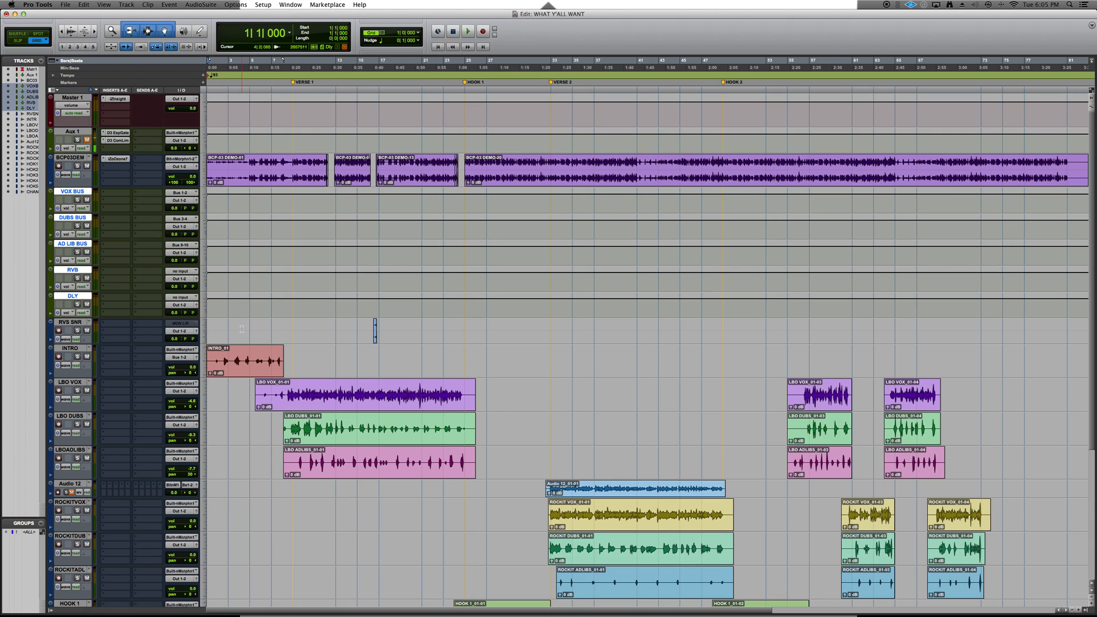
Step: Route the outputs of LBO VOX, LBO DUBS and LBOADLIBS to stereo Bus 1-2, Bus 3-4 and Bus 9-10 respectively
{"action": "left_click", "coordinate": [180, 393]}
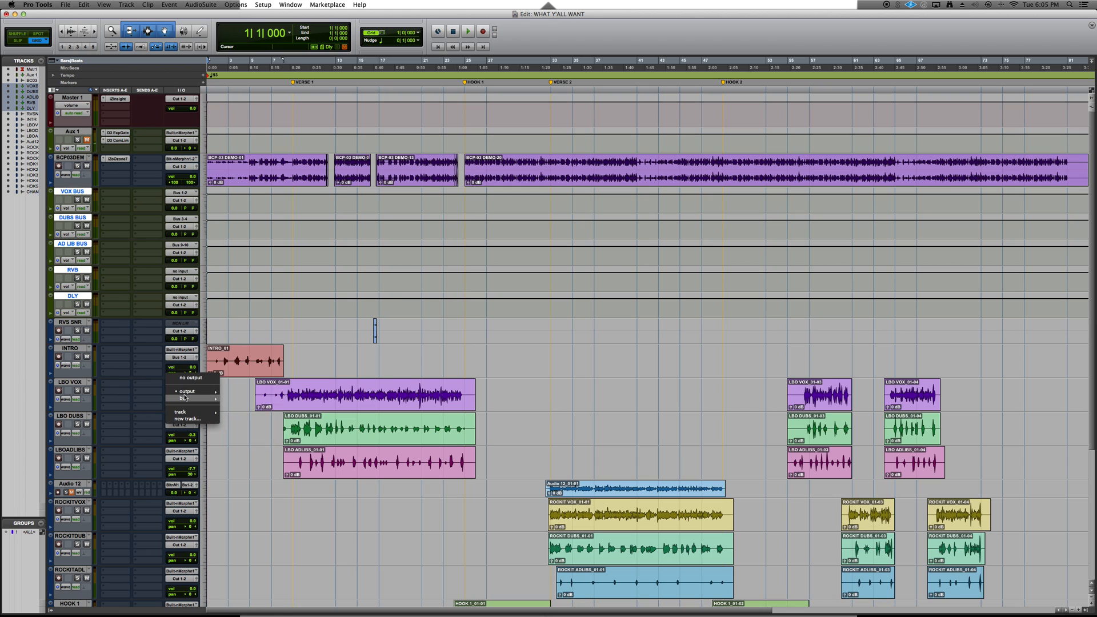
{"action": "mouse_move", "coordinate": [185, 398]}
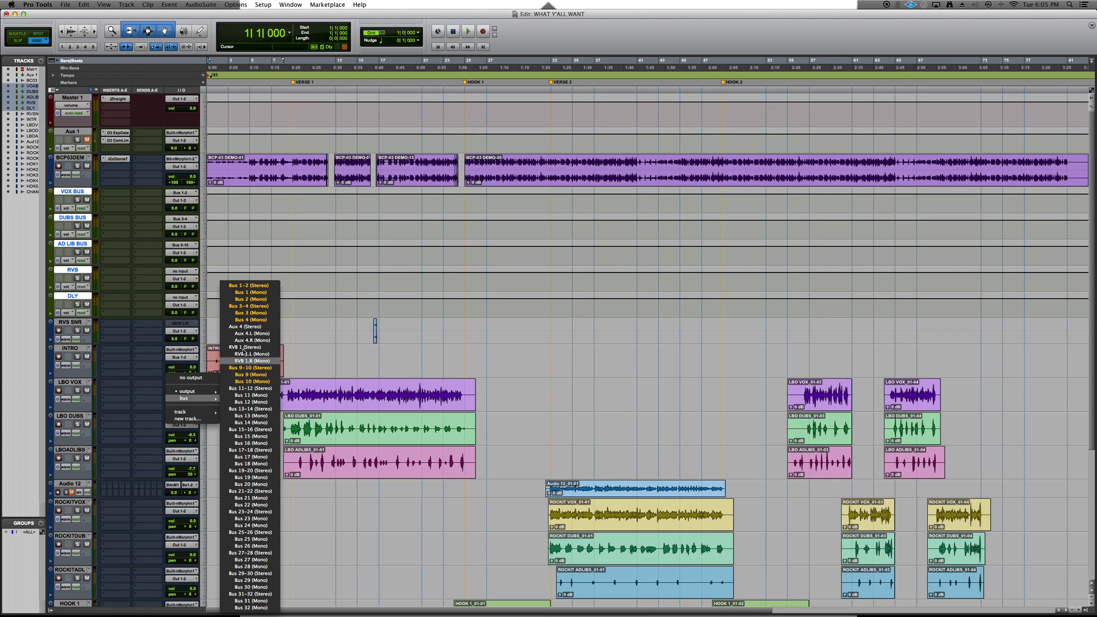
{"action": "left_click", "coordinate": [249, 286]}
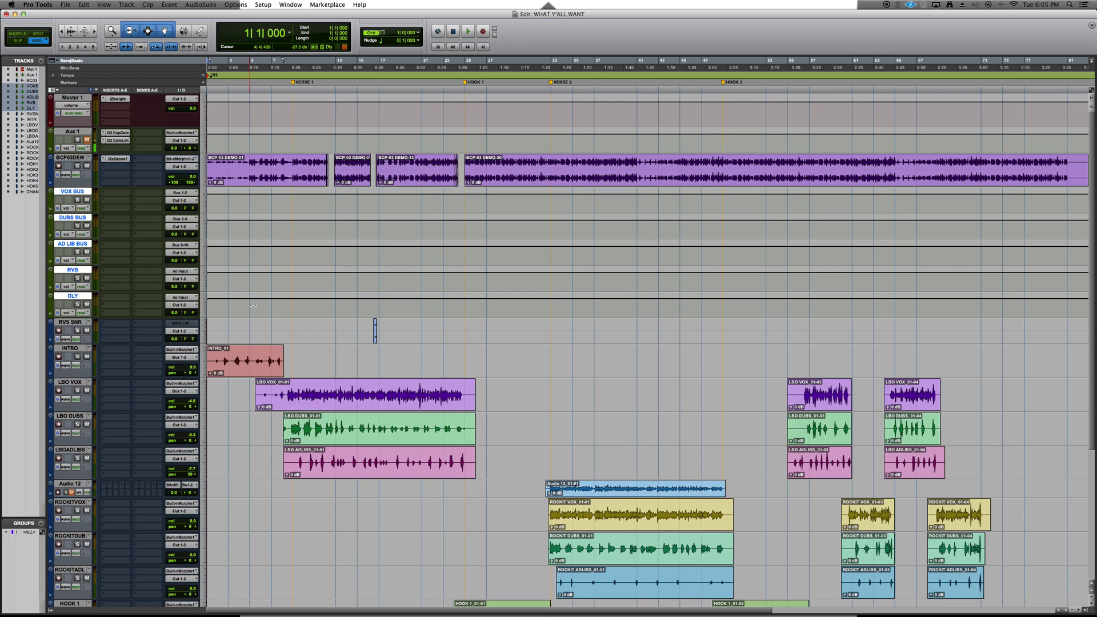
{"action": "left_click", "coordinate": [190, 426]}
{"action": "mouse_move", "coordinate": [187, 433]}
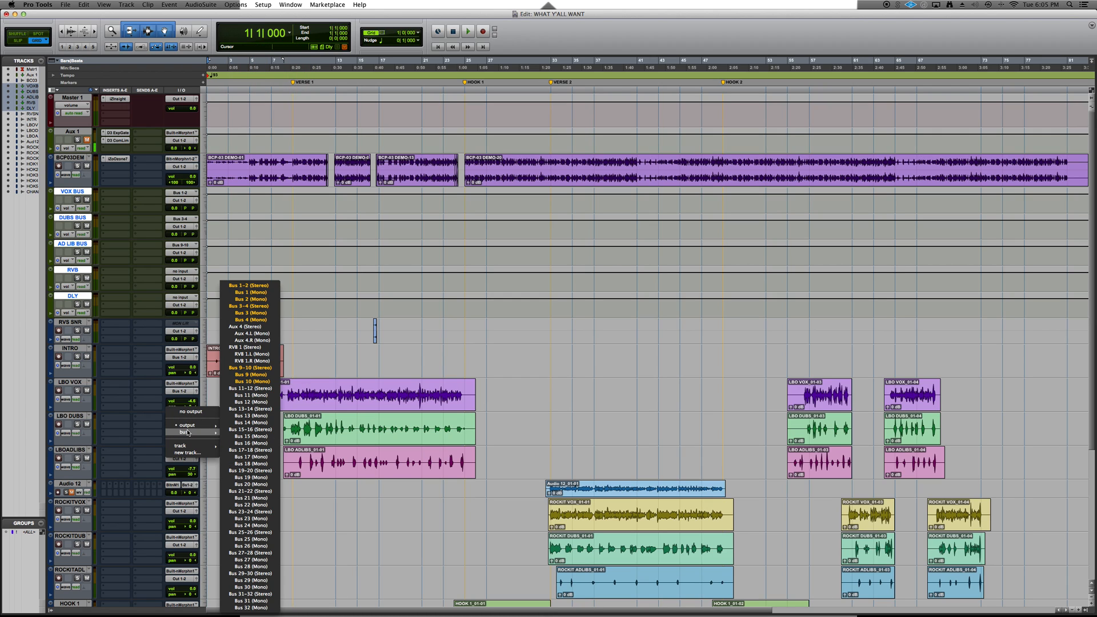
{"action": "left_click", "coordinate": [254, 306]}
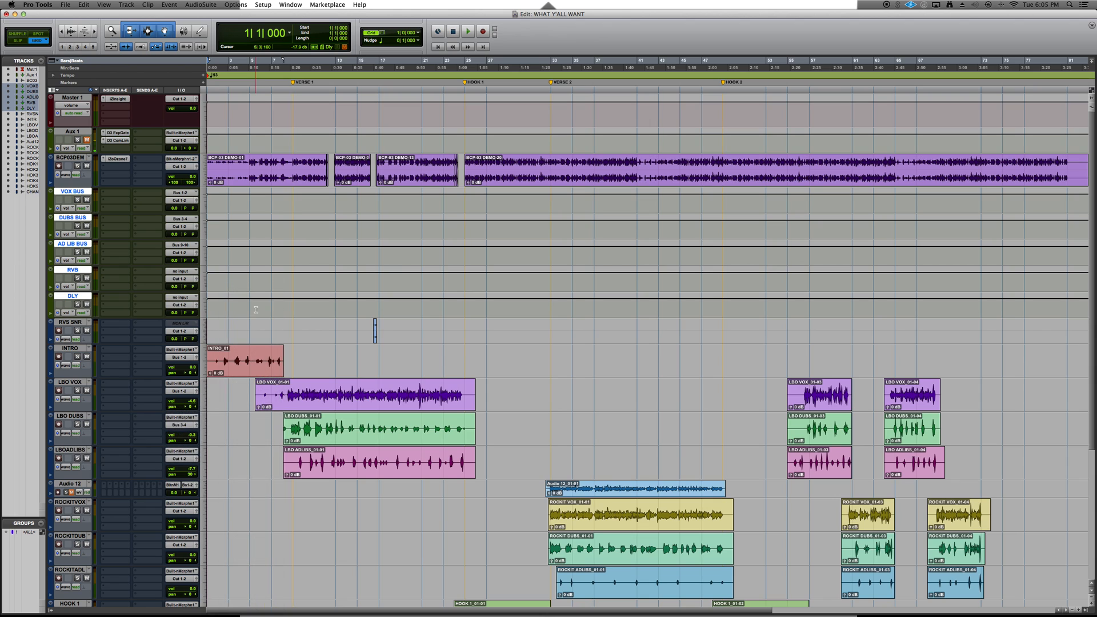
{"action": "left_click", "coordinate": [180, 458]}
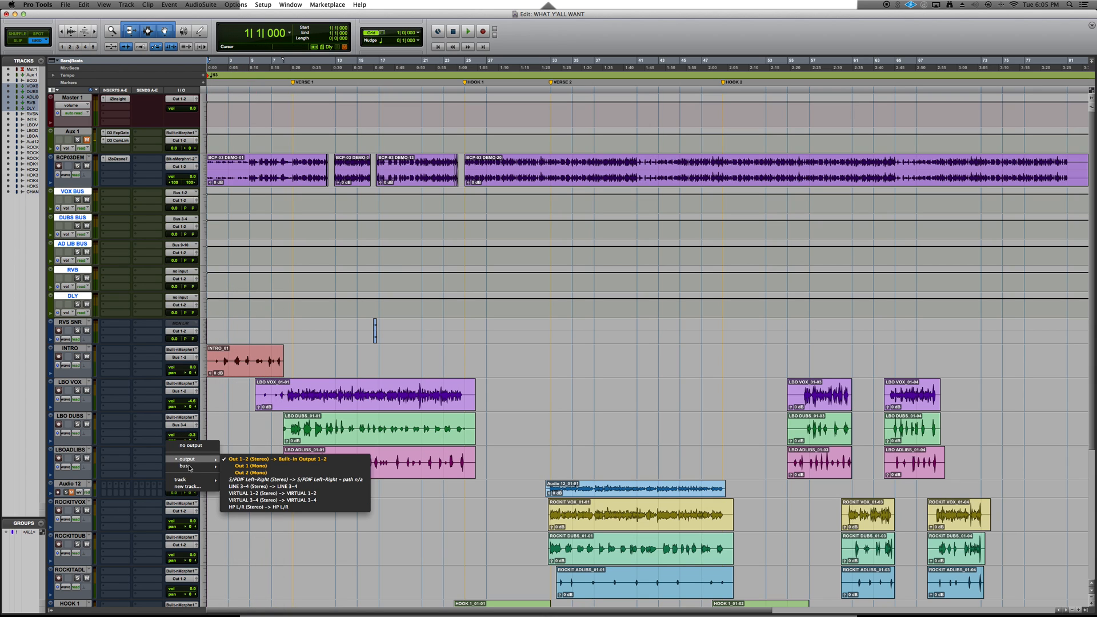
{"action": "mouse_move", "coordinate": [189, 466]}
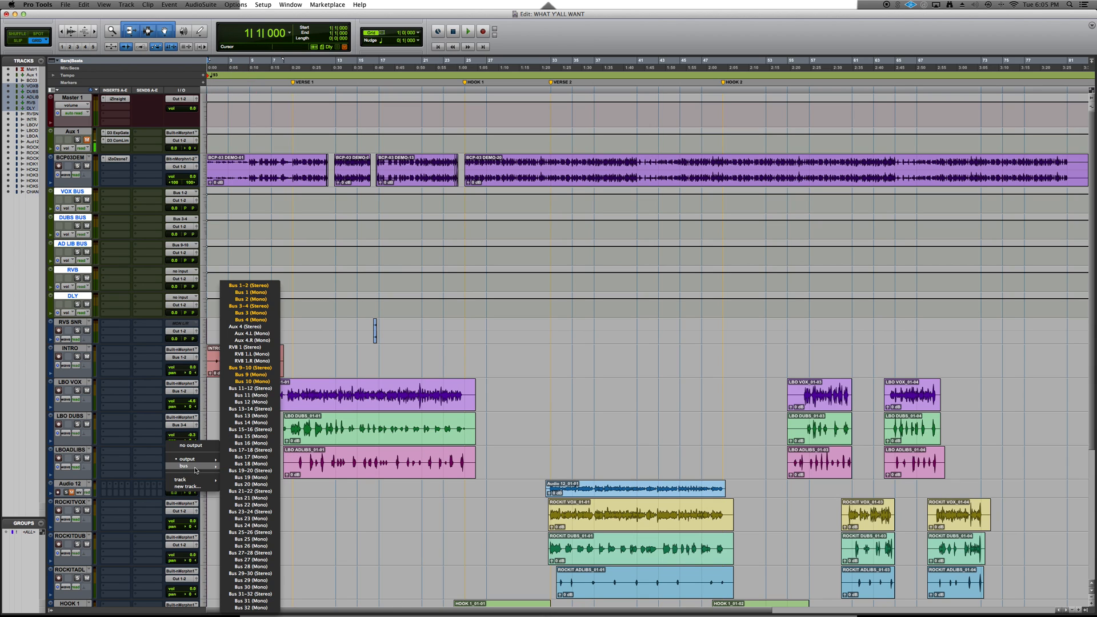
{"action": "left_click", "coordinate": [254, 368]}
{"action": "scroll", "coordinate": [277, 388], "scroll_direction": "down", "scroll_amount": 5}
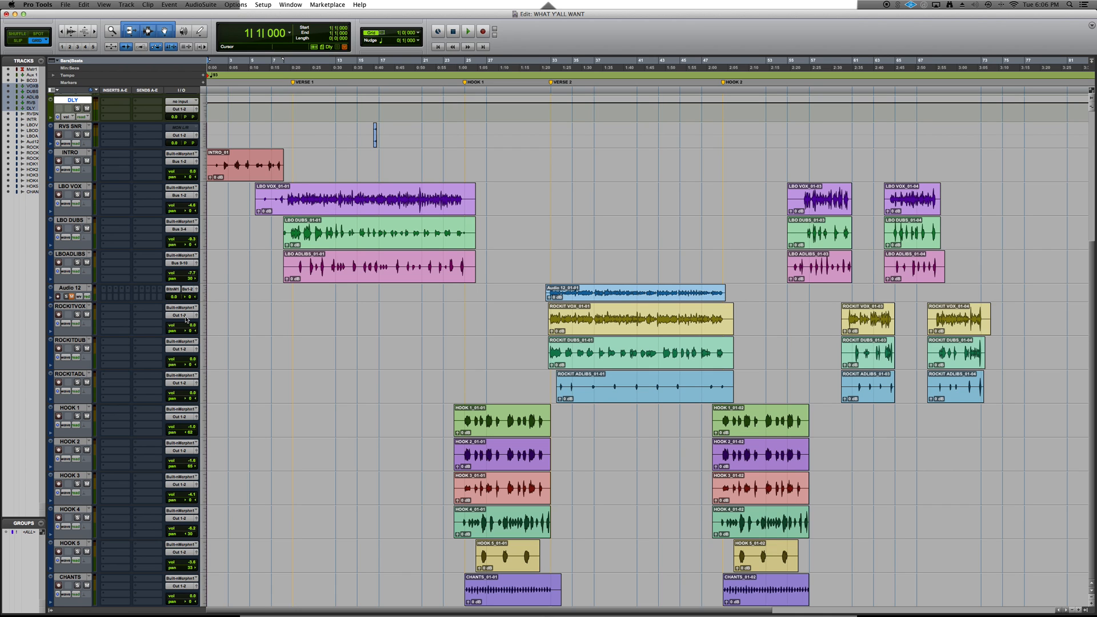
{"action": "scroll", "coordinate": [298, 329], "scroll_direction": "up", "scroll_amount": 6}
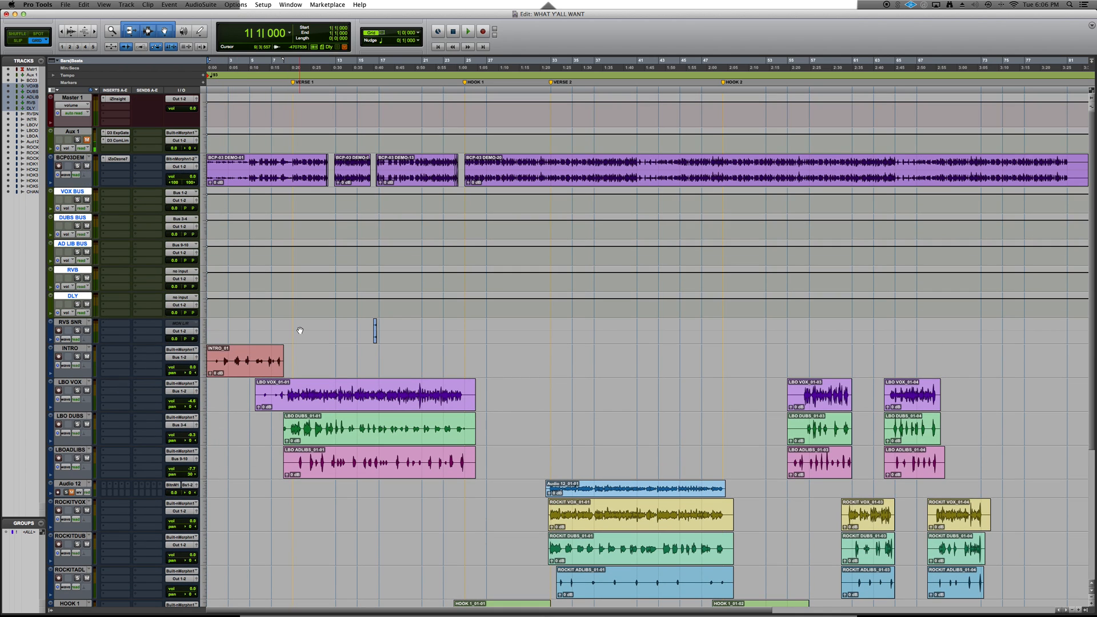
{"action": "scroll", "coordinate": [300, 330], "scroll_direction": "down", "scroll_amount": 6}
{"action": "scroll", "coordinate": [300, 330], "scroll_direction": "up", "scroll_amount": 6}
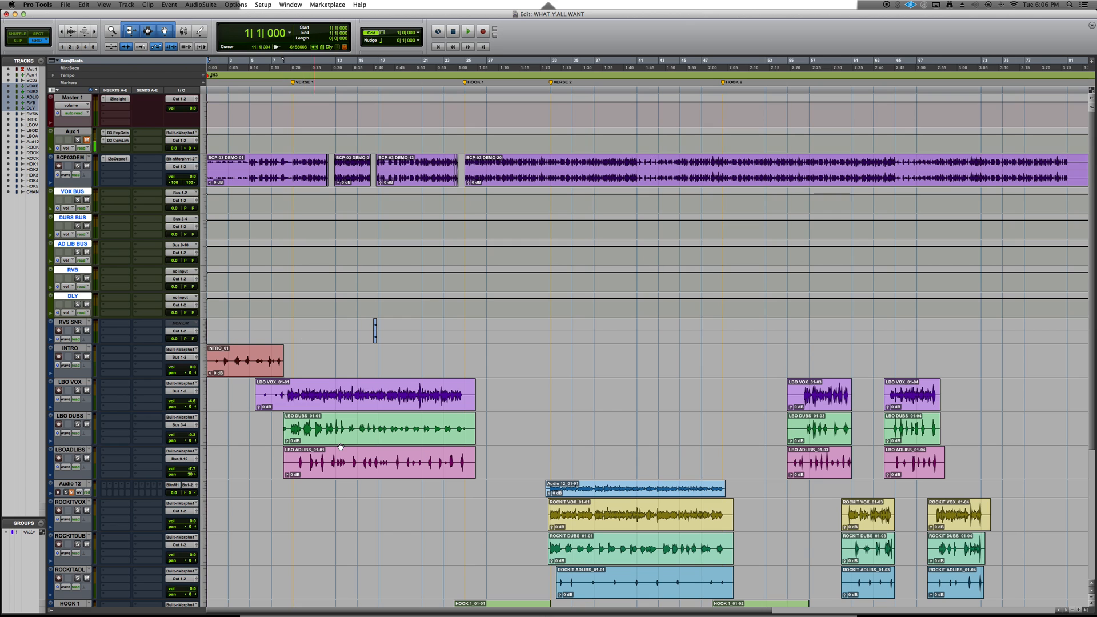
{"action": "scroll", "coordinate": [354, 448], "scroll_direction": "down", "scroll_amount": 5}
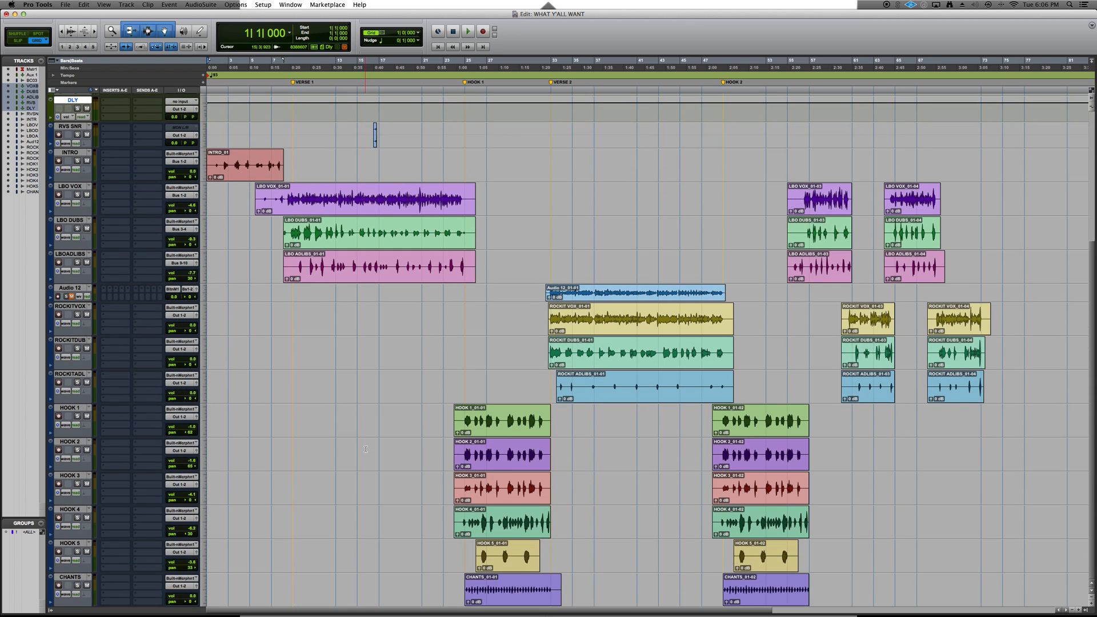
{"action": "scroll", "coordinate": [366, 448], "scroll_direction": "up", "scroll_amount": 5}
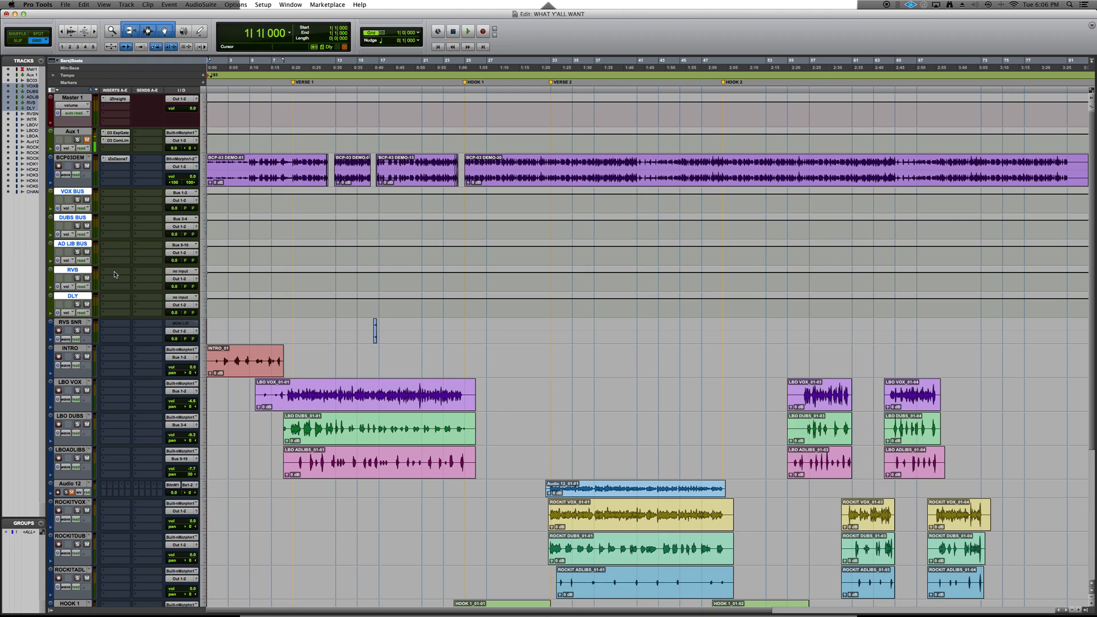
{"action": "left_click", "coordinate": [110, 195]}
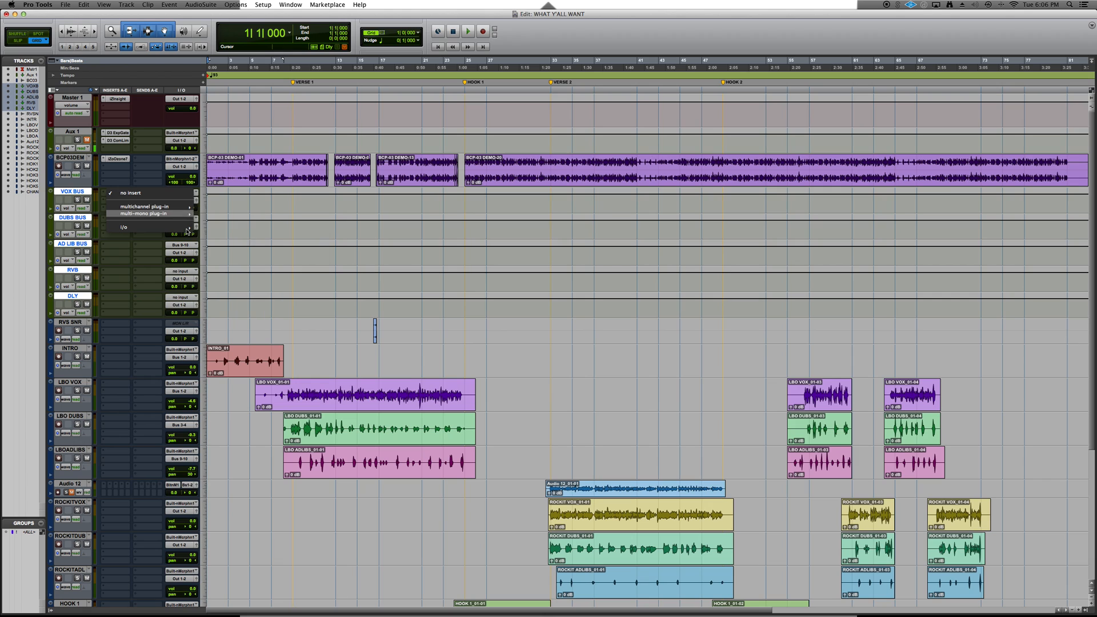
{"action": "left_click", "coordinate": [125, 250]}
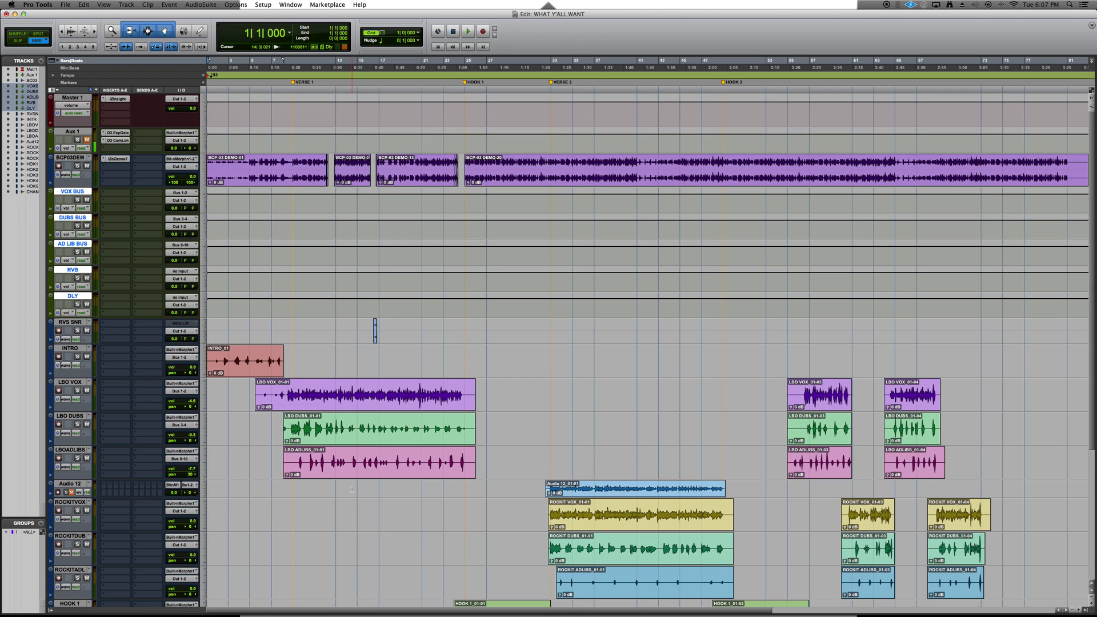
{"action": "scroll", "coordinate": [371, 528], "scroll_direction": "down", "scroll_amount": 3}
{"action": "scroll", "coordinate": [371, 528], "scroll_direction": "down", "scroll_amount": 3}
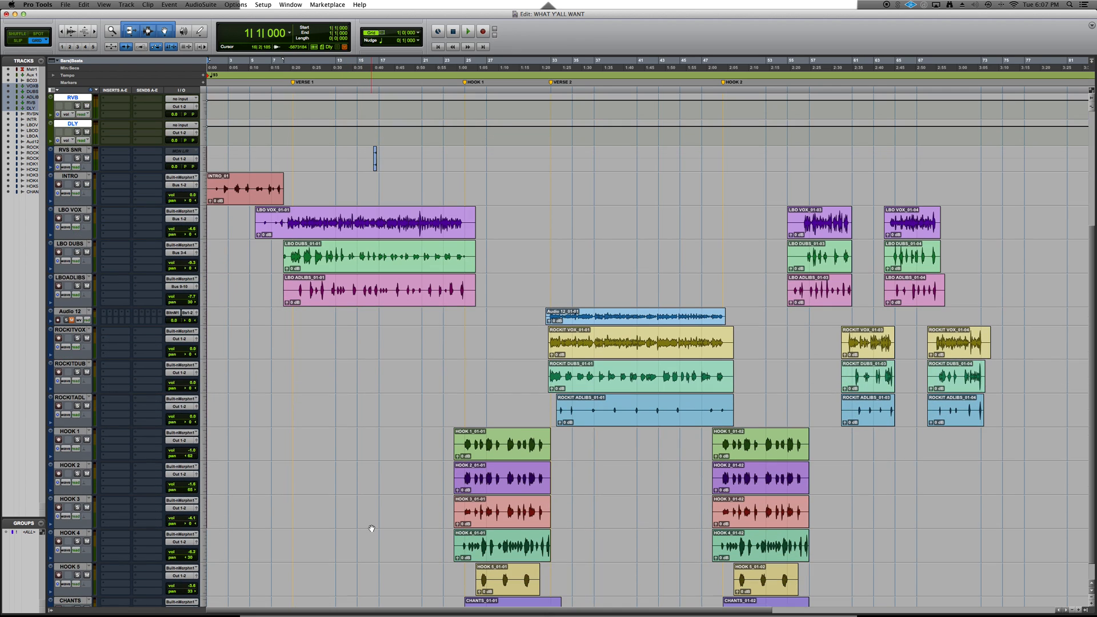
{"action": "scroll", "coordinate": [371, 529], "scroll_direction": "down", "scroll_amount": 1}
{"action": "scroll", "coordinate": [372, 528], "scroll_direction": "up", "scroll_amount": 2}
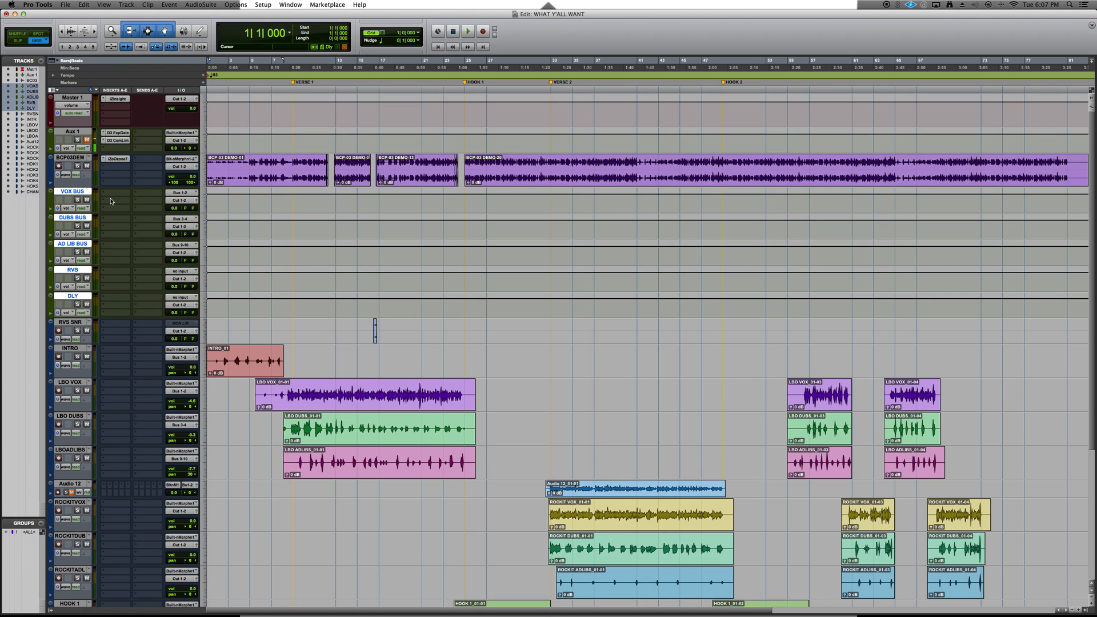
Step: Add a send from VOX BUS to the stereo RVB track and set the send level to about -19 dB
{"action": "left_click", "coordinate": [147, 193]}
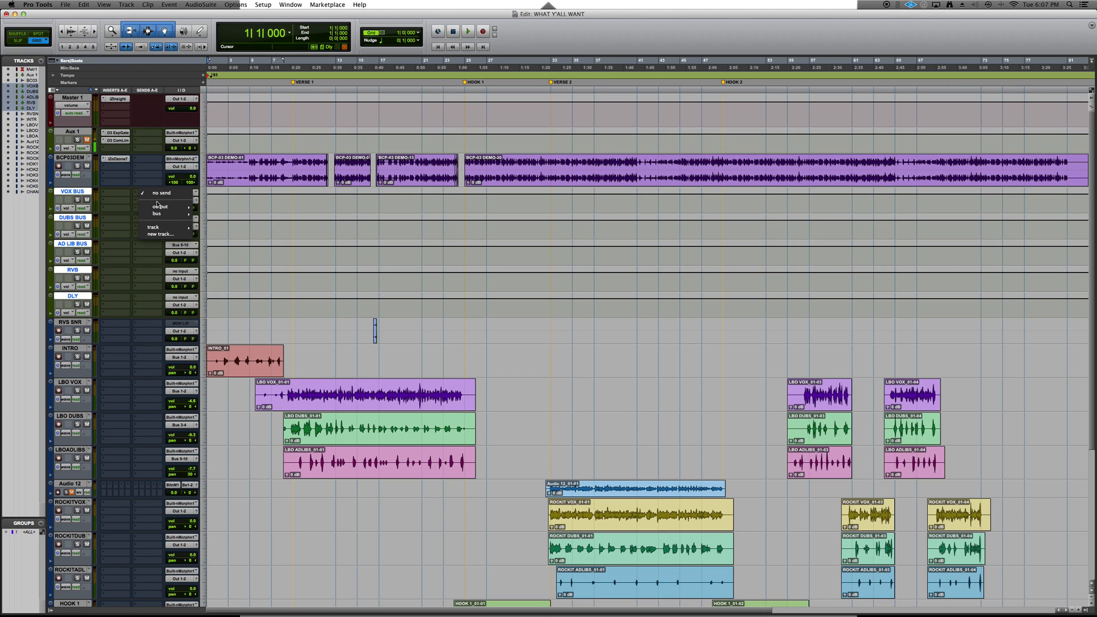
{"action": "mouse_move", "coordinate": [160, 229]}
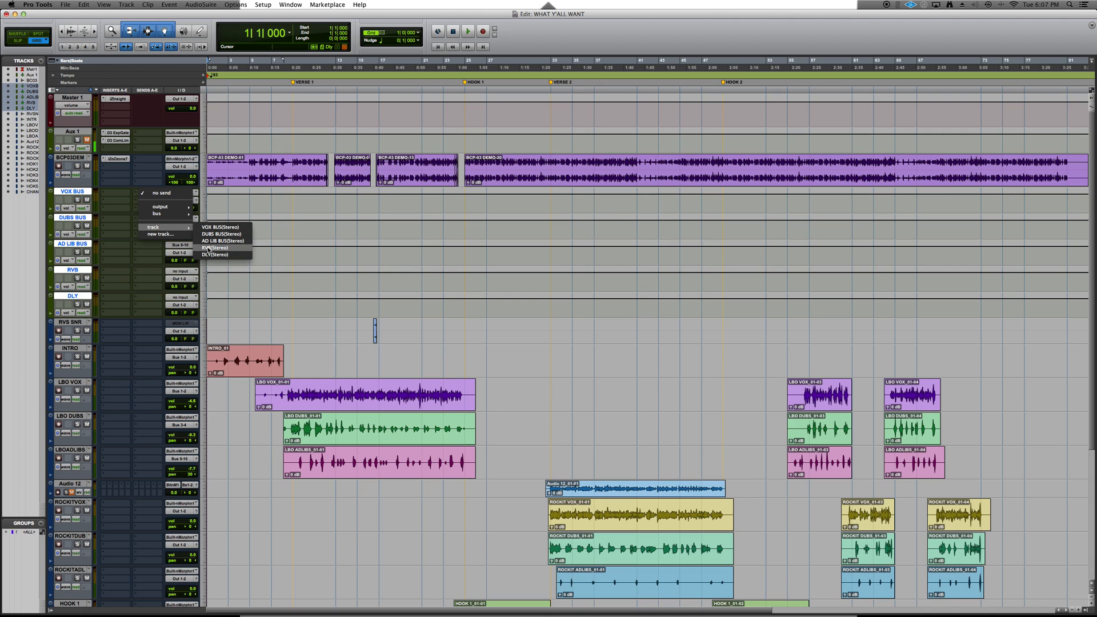
{"action": "left_click", "coordinate": [210, 248]}
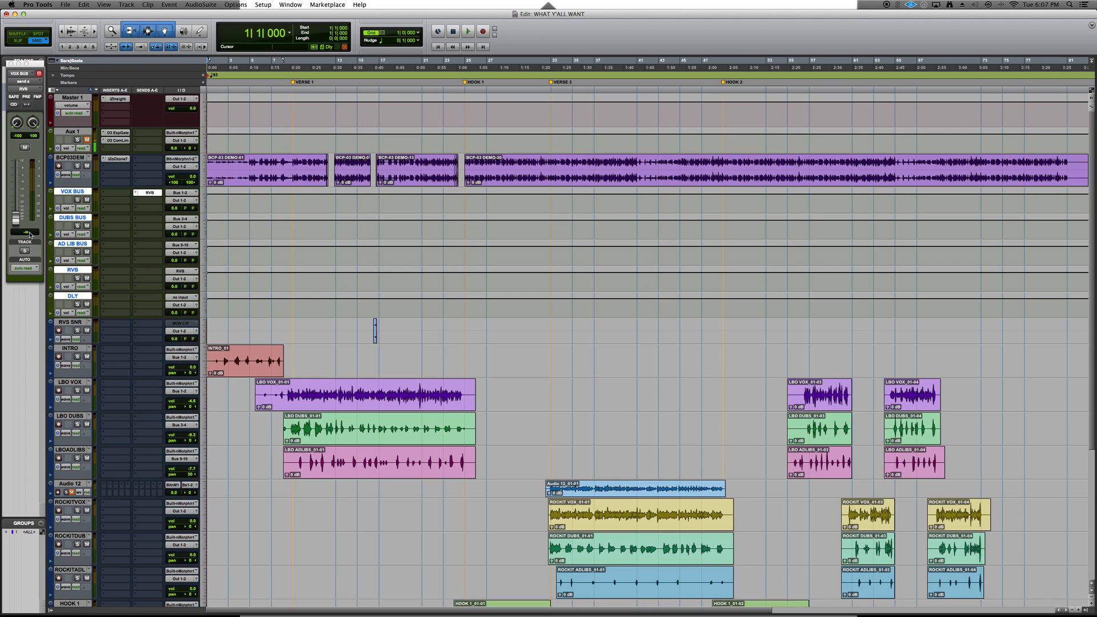
{"action": "left_click", "coordinate": [17, 219]}
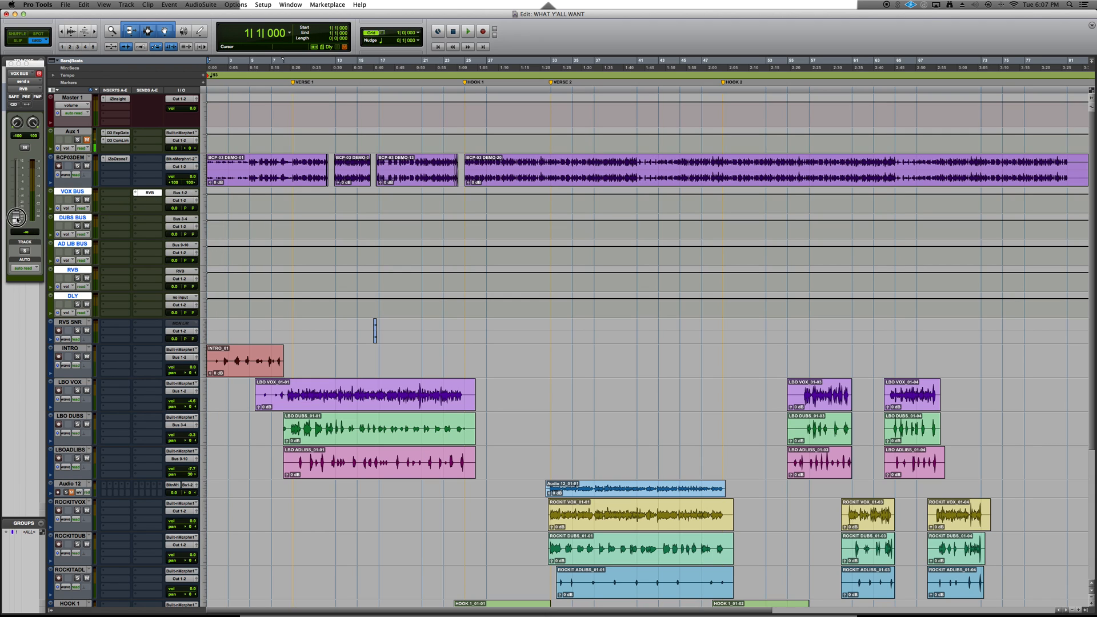
{"action": "left_click_drag", "start_coordinate": [17, 219], "coordinate": [15, 198]}
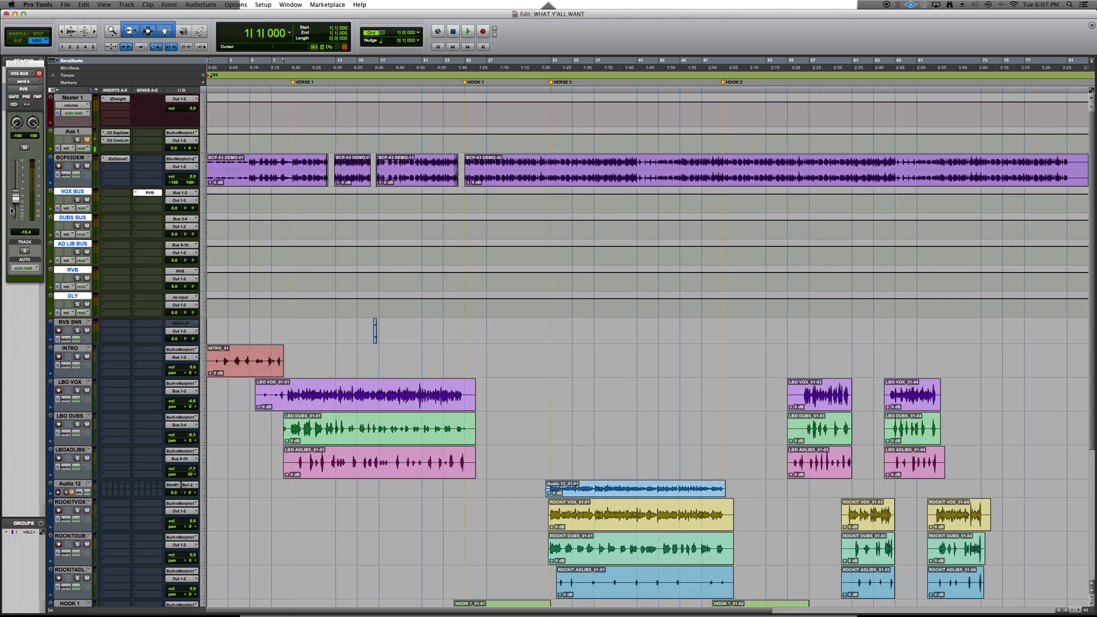
{"action": "left_click_drag", "start_coordinate": [16, 197], "coordinate": [15, 205]}
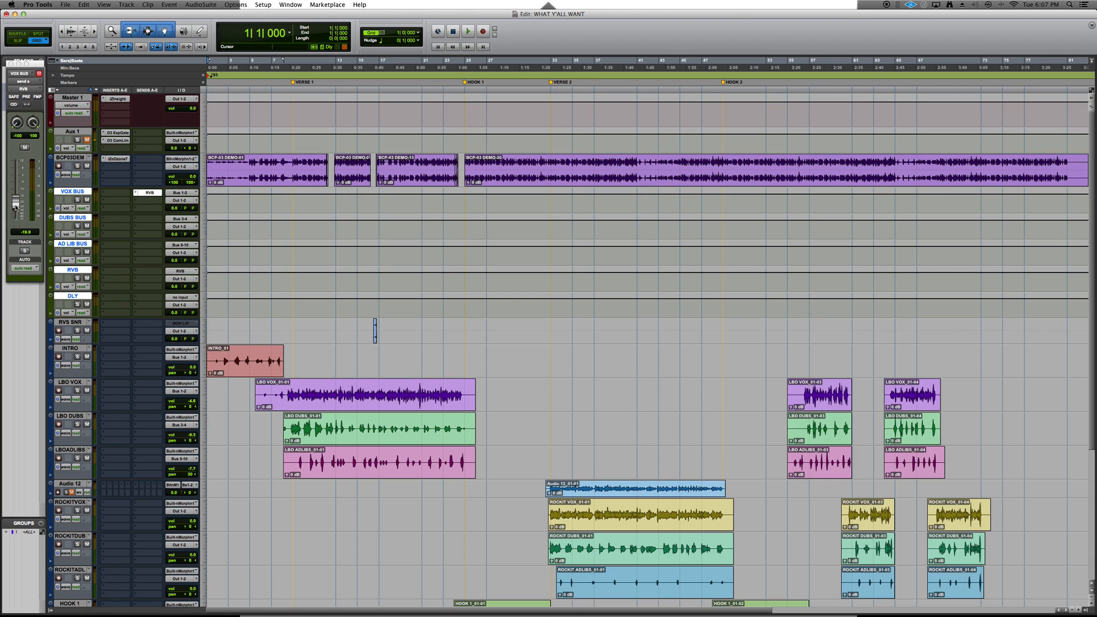
{"action": "left_click", "coordinate": [105, 274]}
{"action": "mouse_move", "coordinate": [123, 286]}
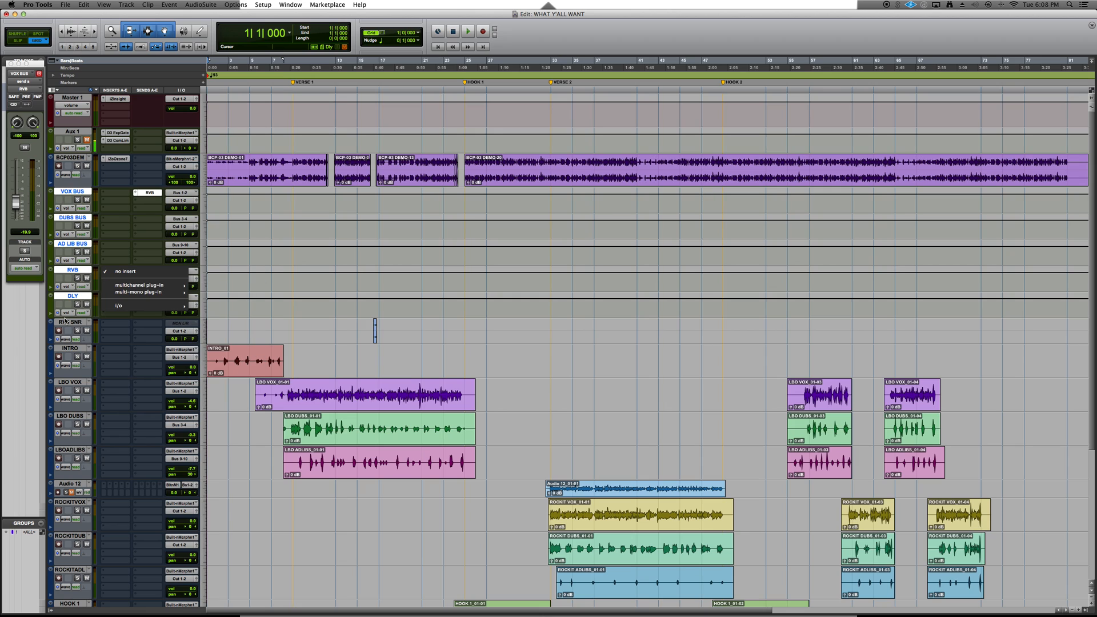
{"action": "left_click", "coordinate": [7, 310]}
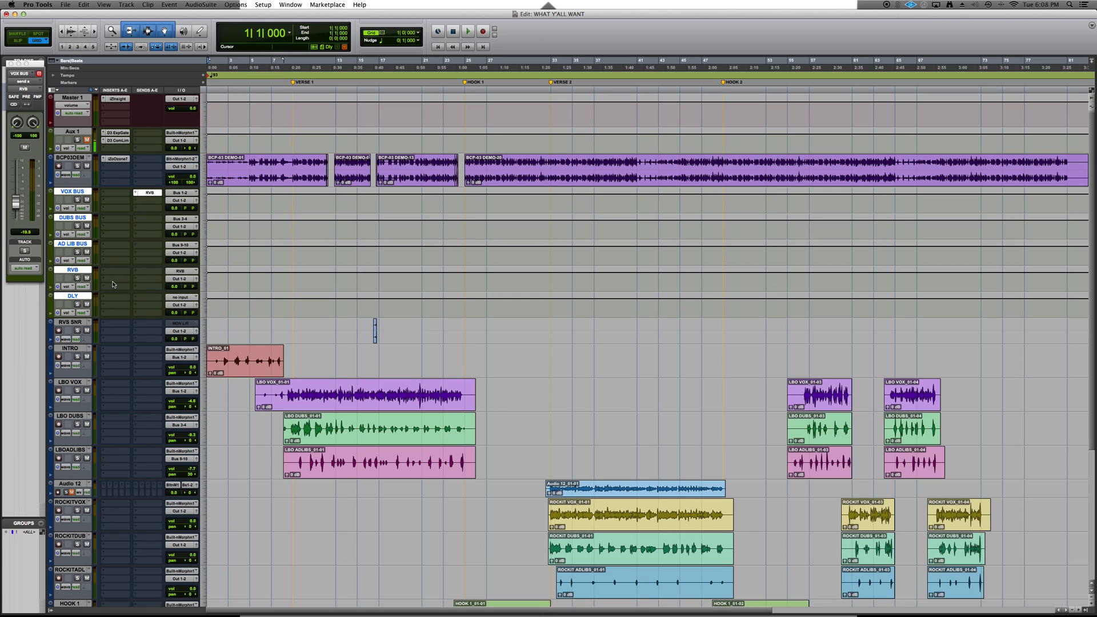